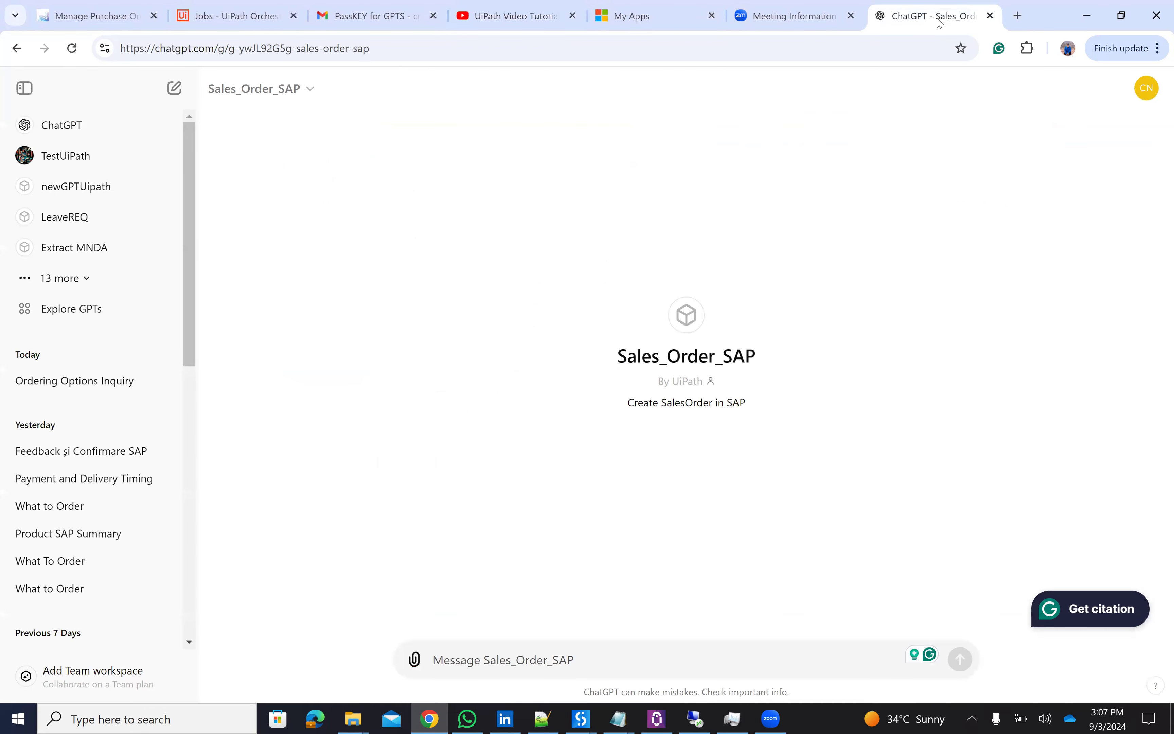
- Ask the Sales_Order_SAP GPT 'what i can order?', fixing the typo before sending
text(what i can otrder)
key(BackSpace)
key(BackSpace)
key(BackSpace)
key(BackSpace)
key(BackSpace)
text(rder?)
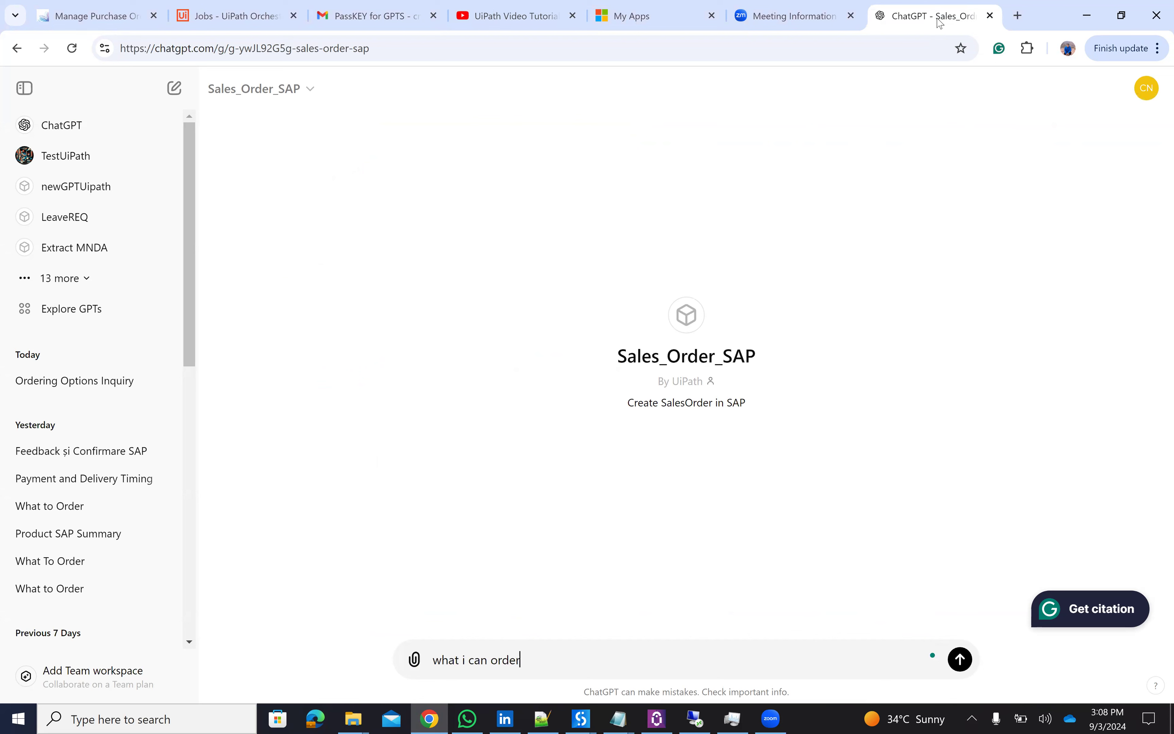
key(Return)
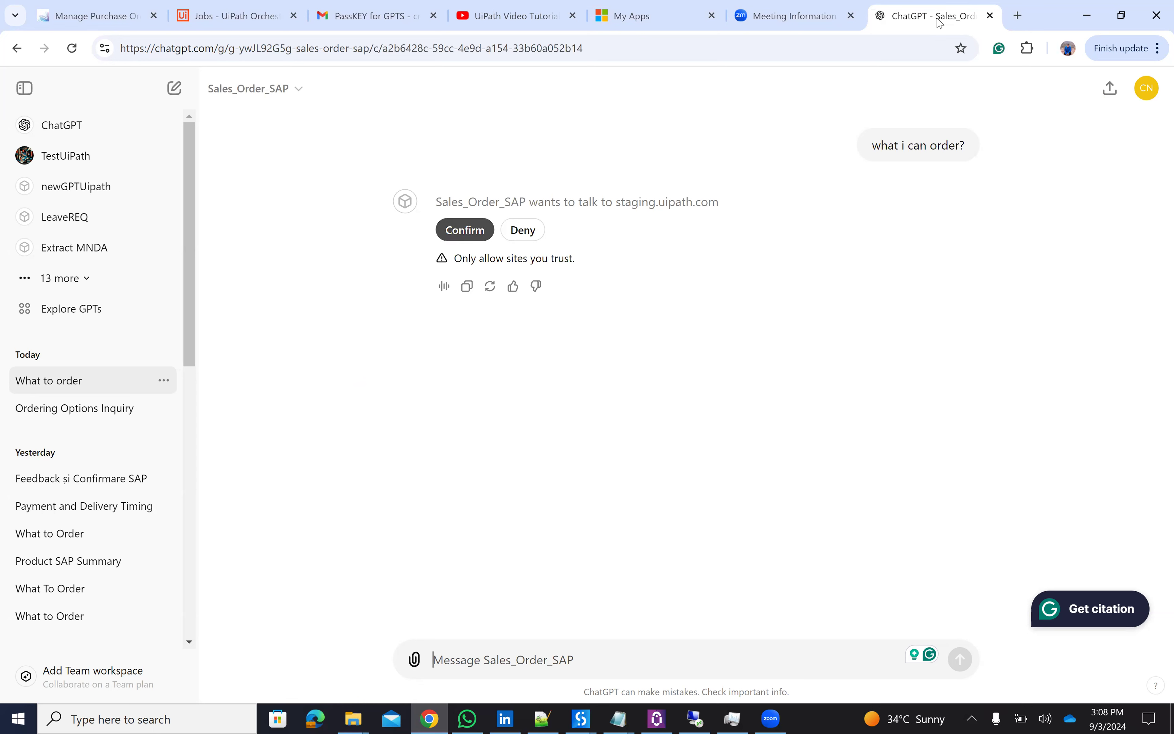
- Confirm the GPT's permission request to contact staging.uipath.com
click(465, 231)
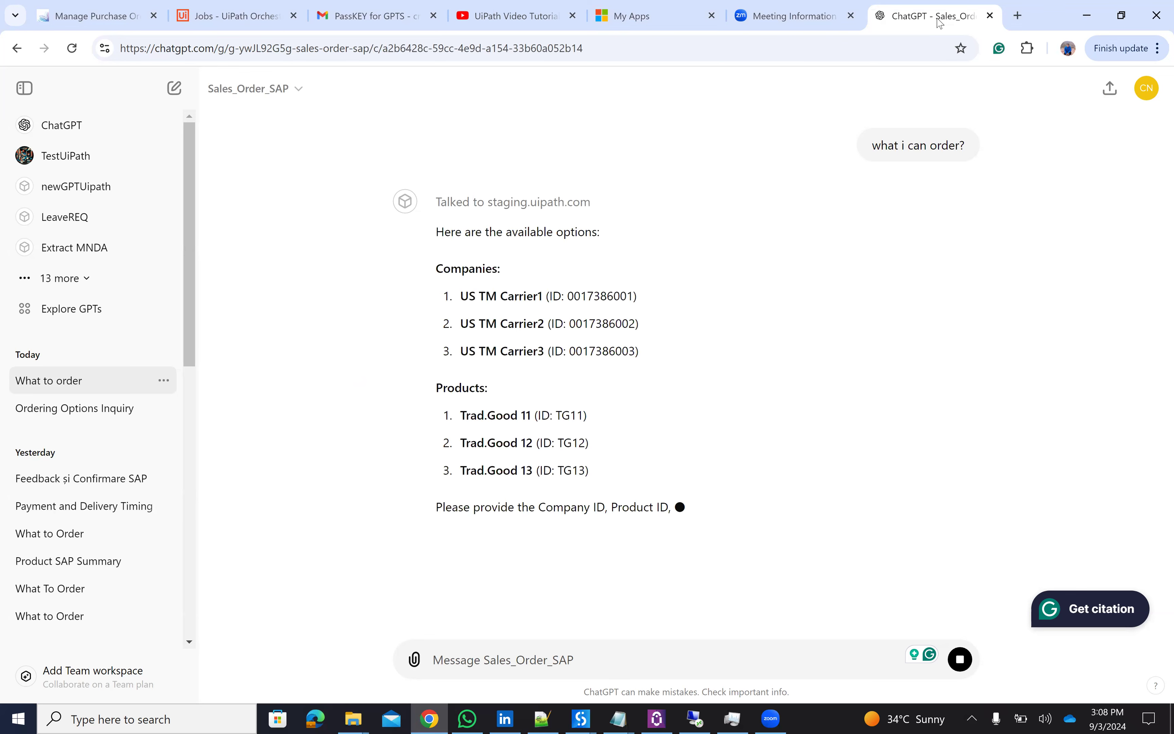
- Send the order 'I want 4 Good11 from Carrier2 price 8', then move to Gmail
click(541, 660)
text(I wan)
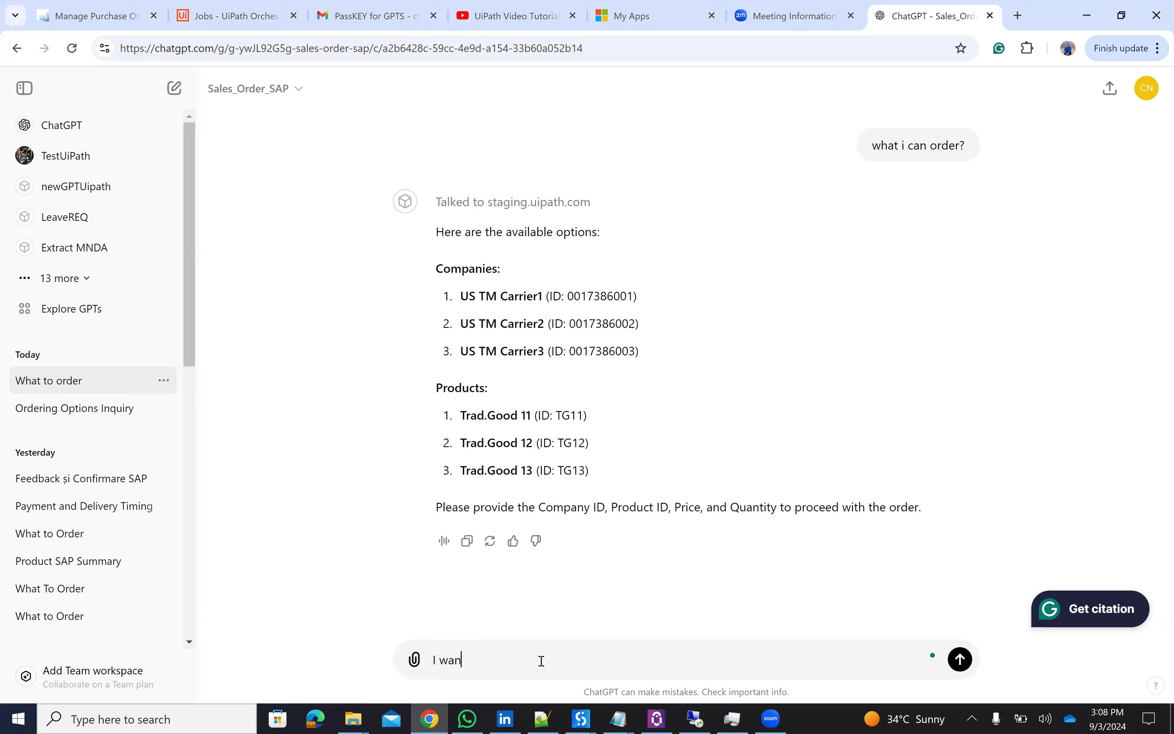
text(t 4 Good11 from Carrier2)
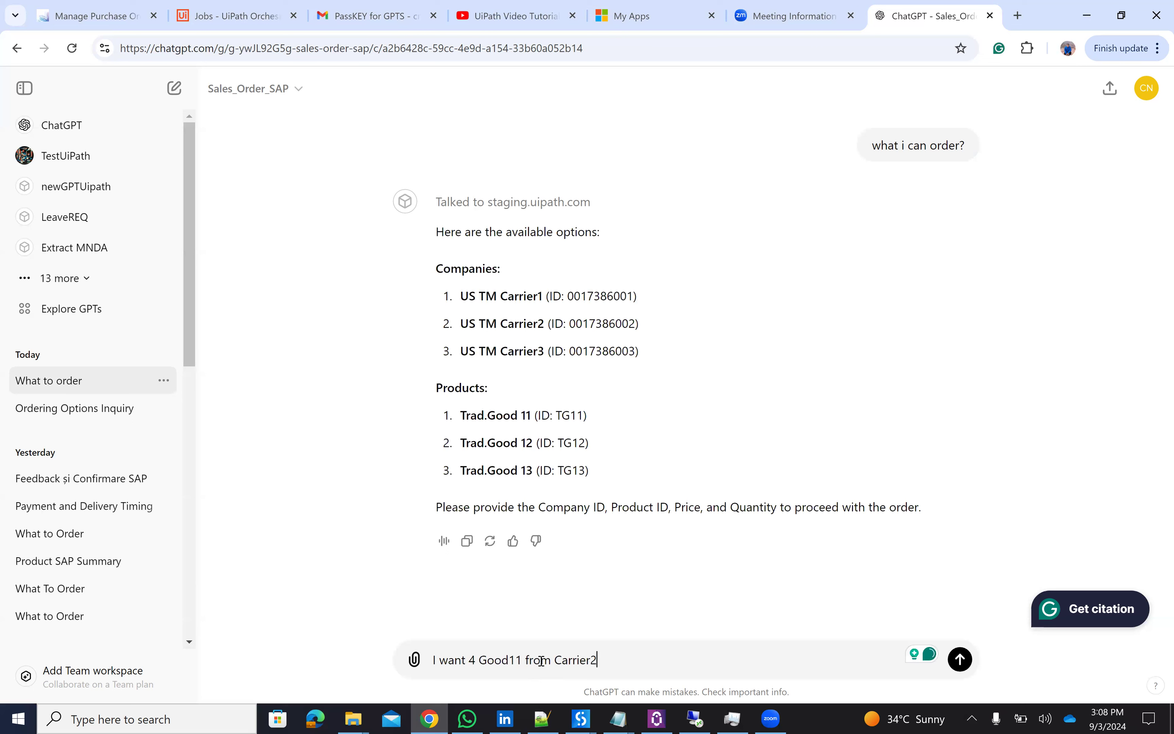
text( price 8)
key(Return)
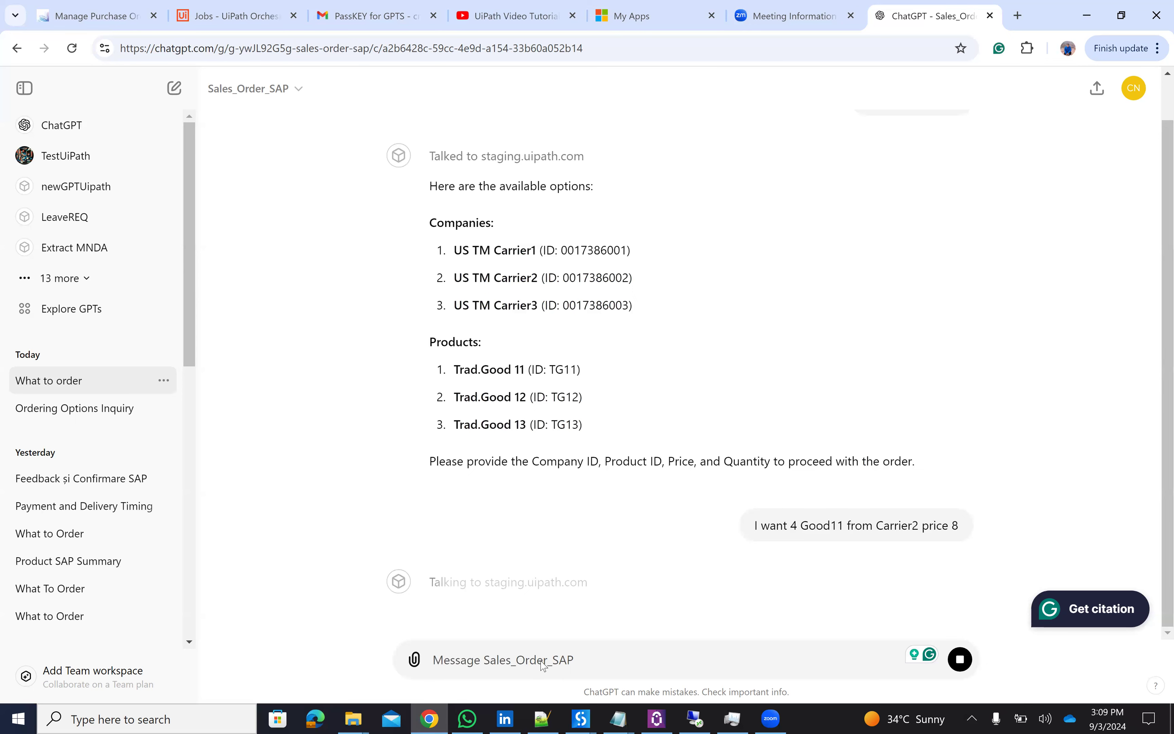
key(ctrl+3)
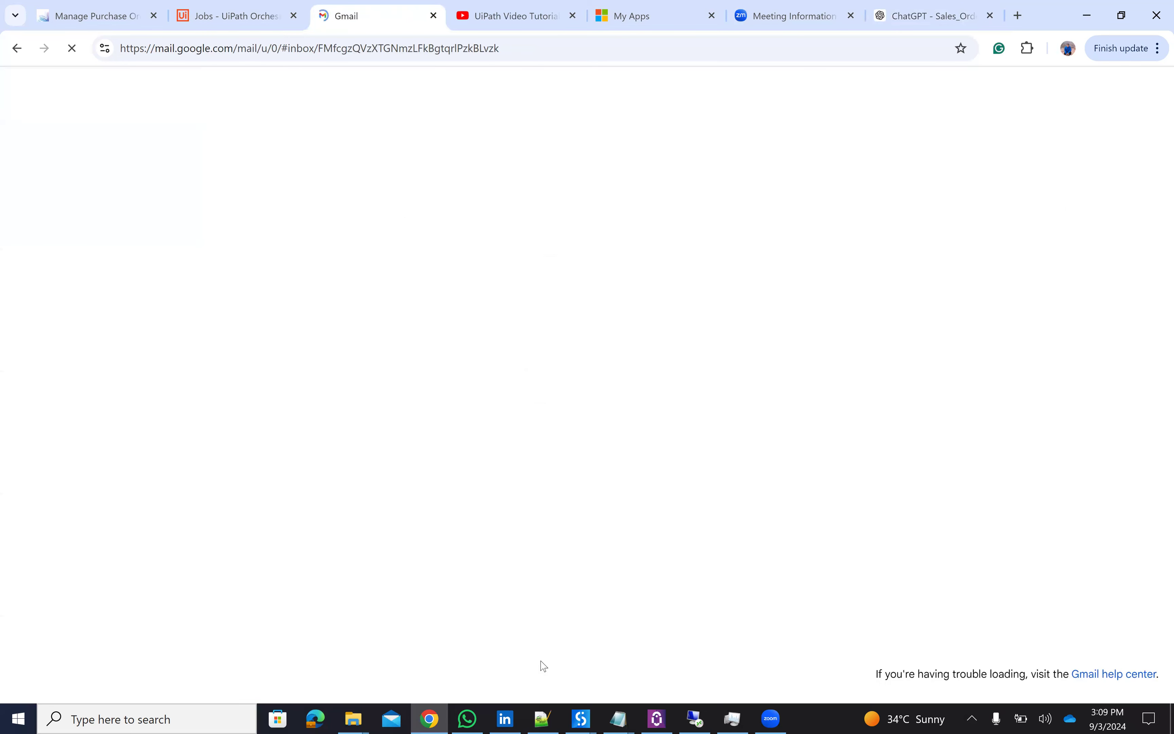
- Open the newest 'PassKEY for GPTS' email in Gmail and select its key digits
key(ctrl+7)
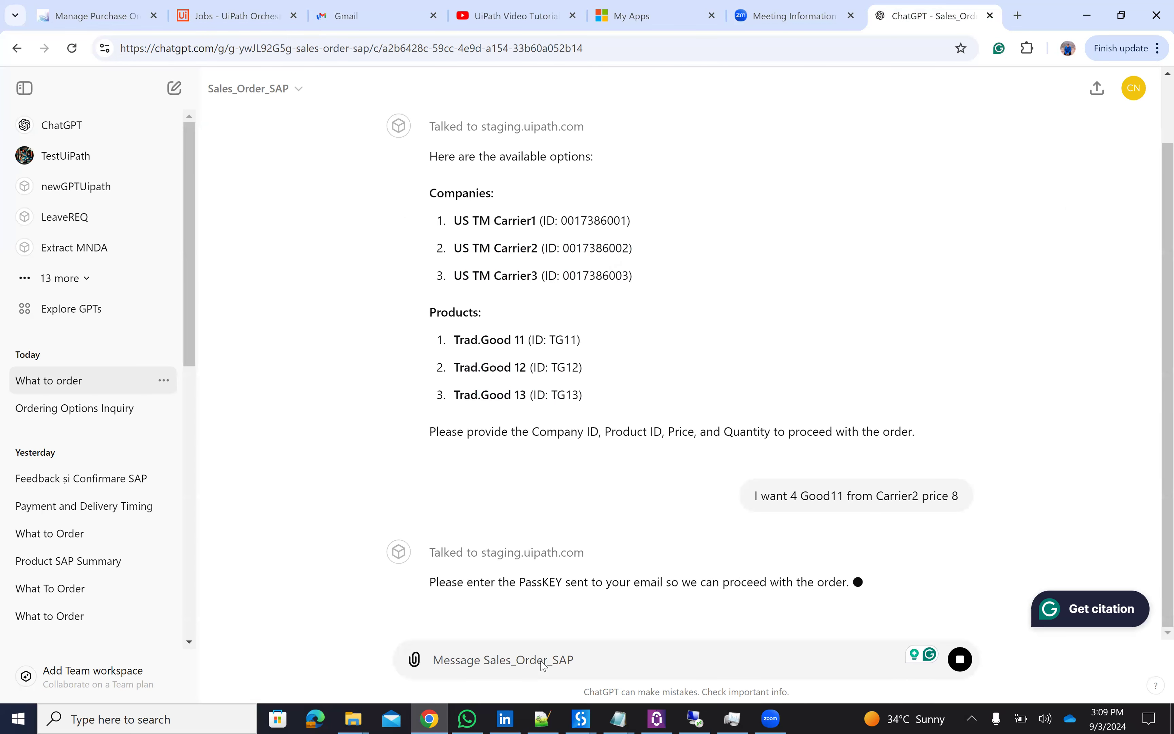
key(ctrl+4)
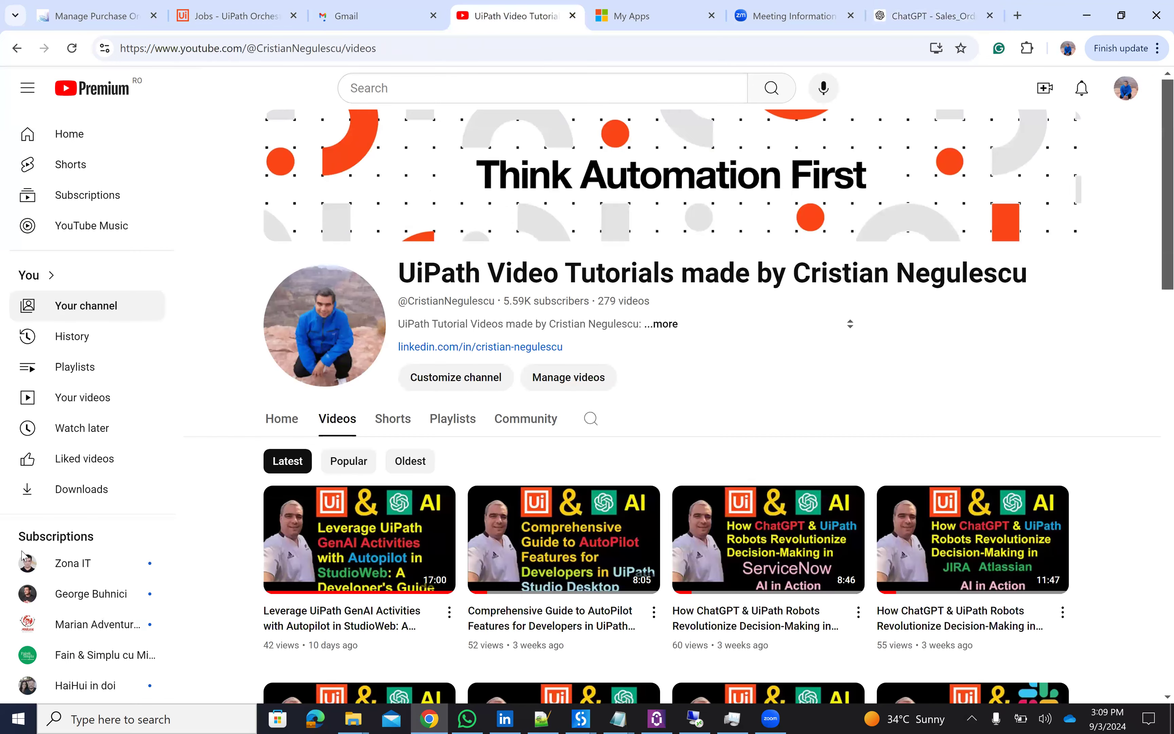
key(ctrl+3)
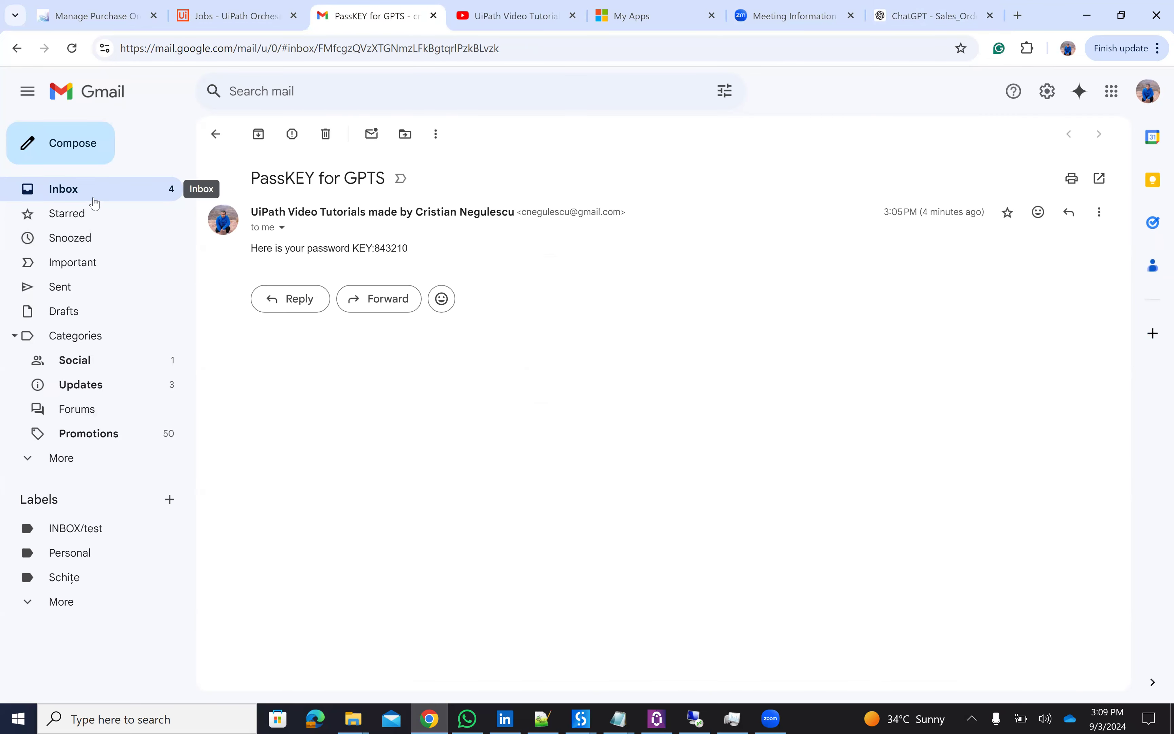
click(97, 196)
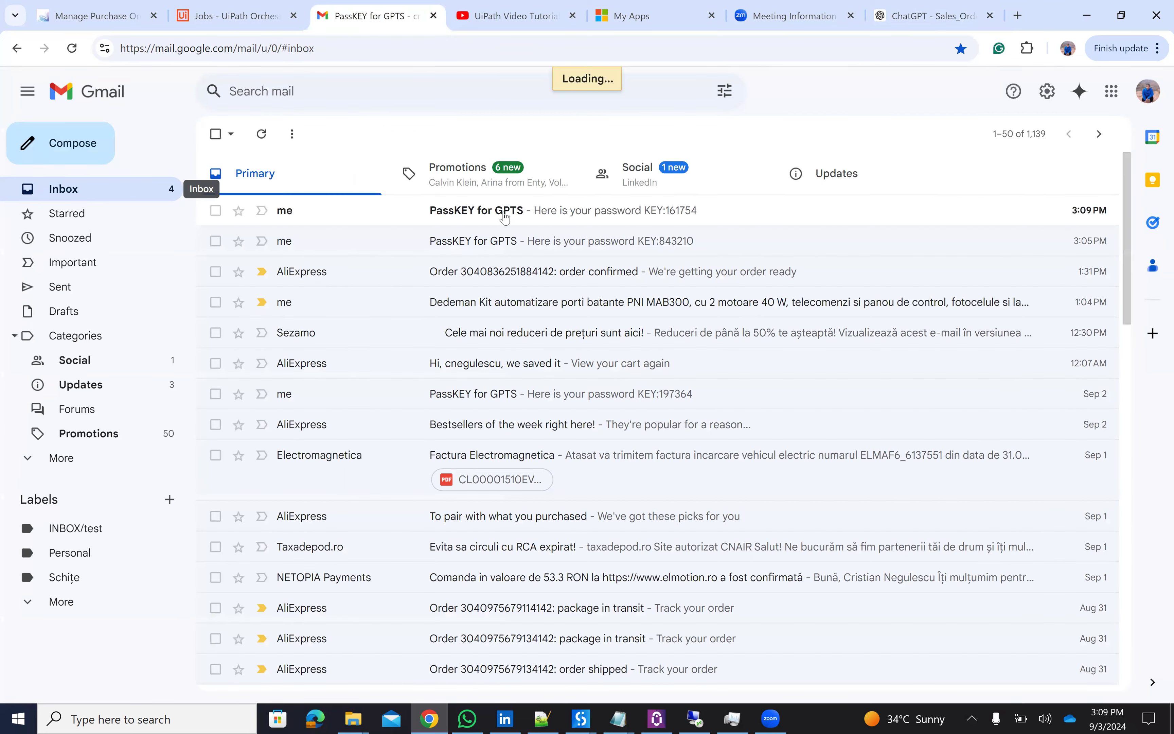
double_click(505, 213)
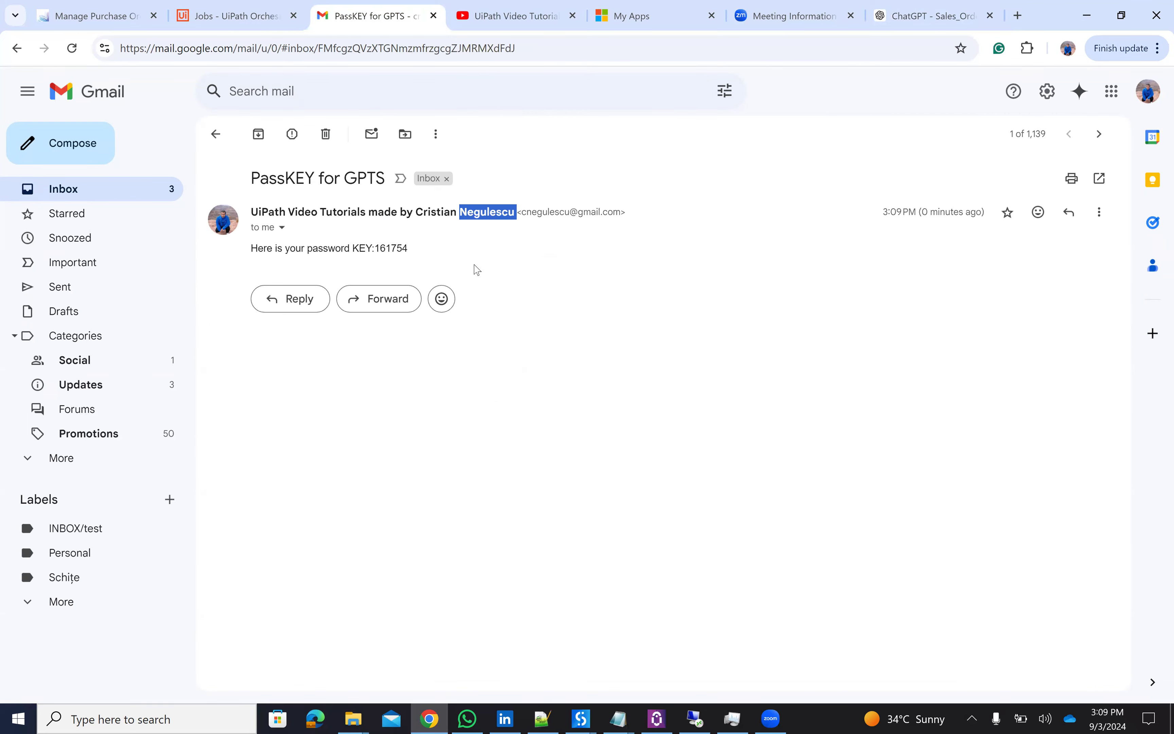
click(391, 248)
double_click(391, 247)
key(ctrl+c)
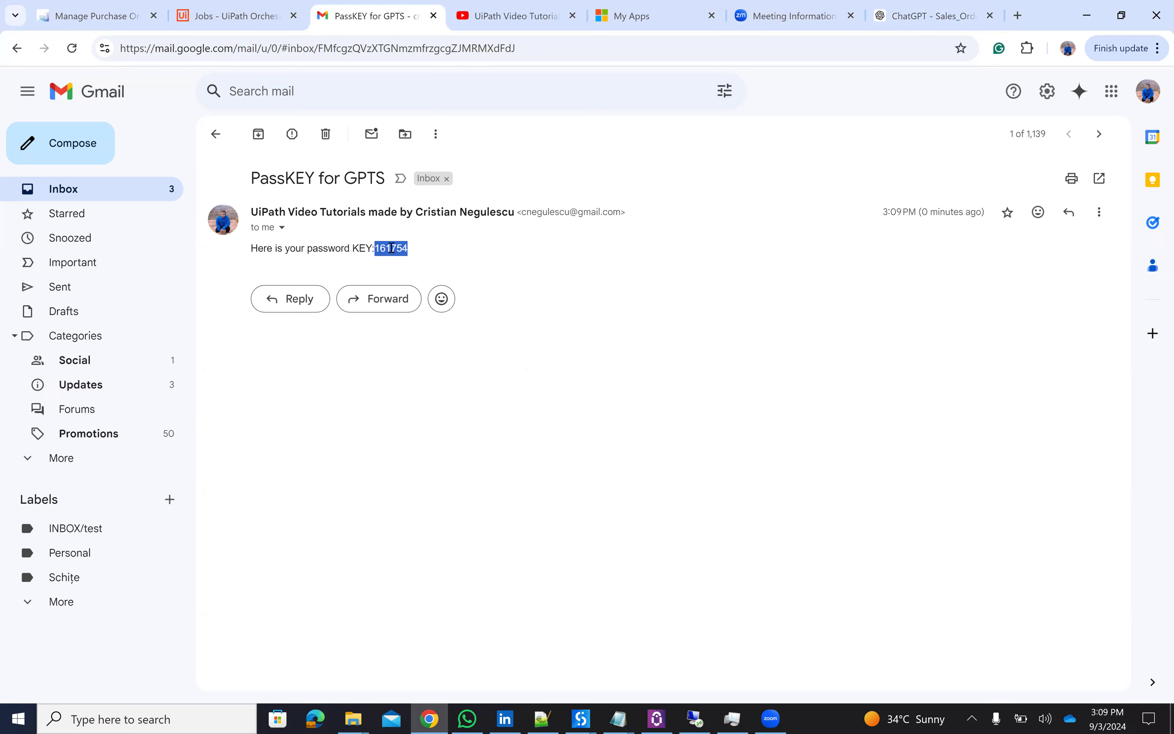
click(932, 16)
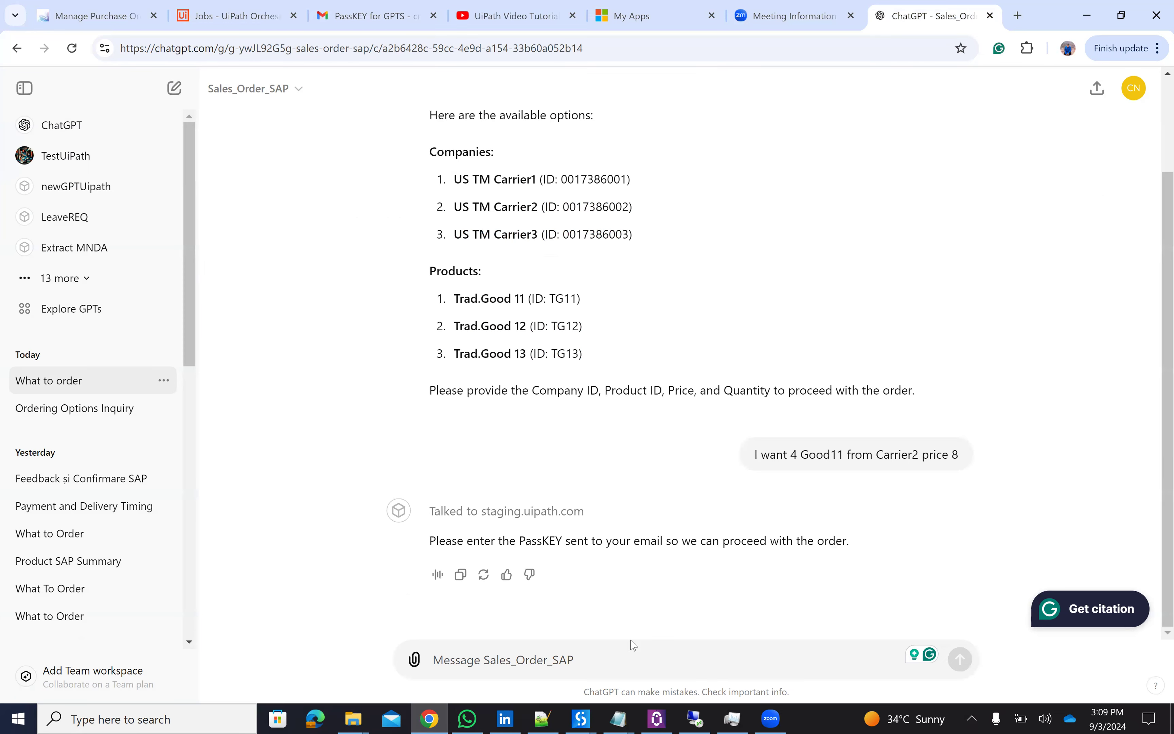
- Send a first PassKEY attempt, which the GPT rejects as incorrect
click(626, 650)
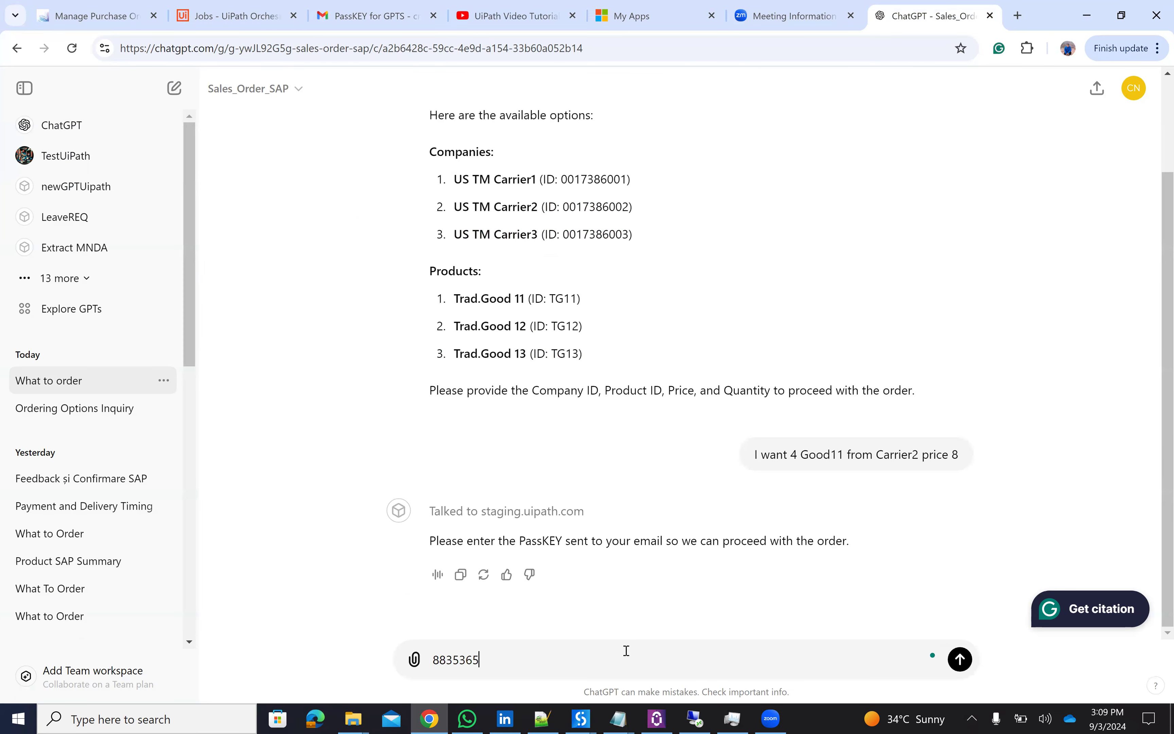
key(Return)
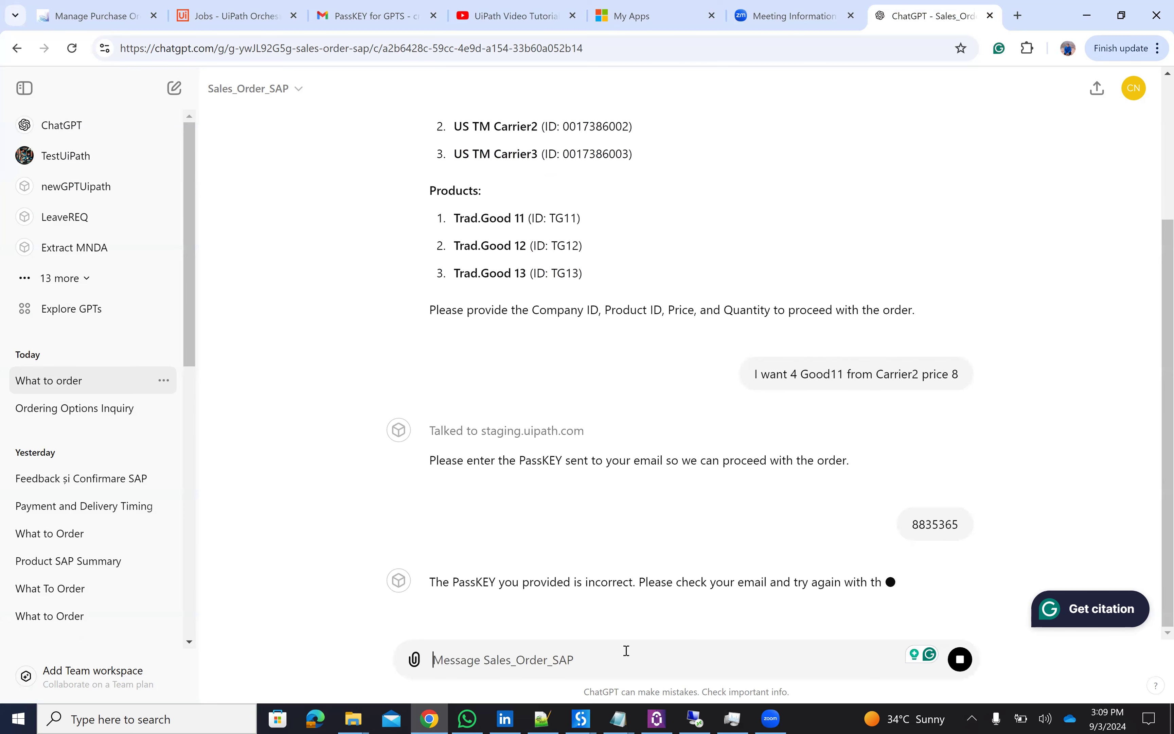
- Paste the emailed key, correct its last digit, and send it to the GPT
key(ctrl+v)
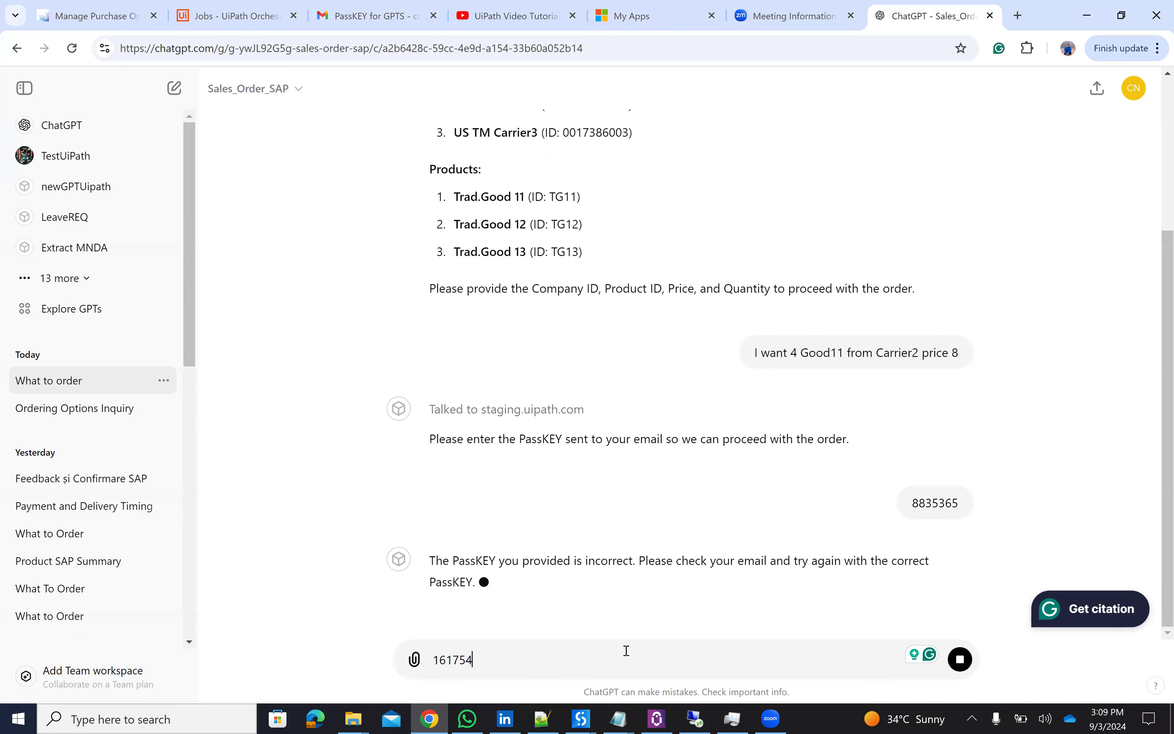
key(shift+Return)
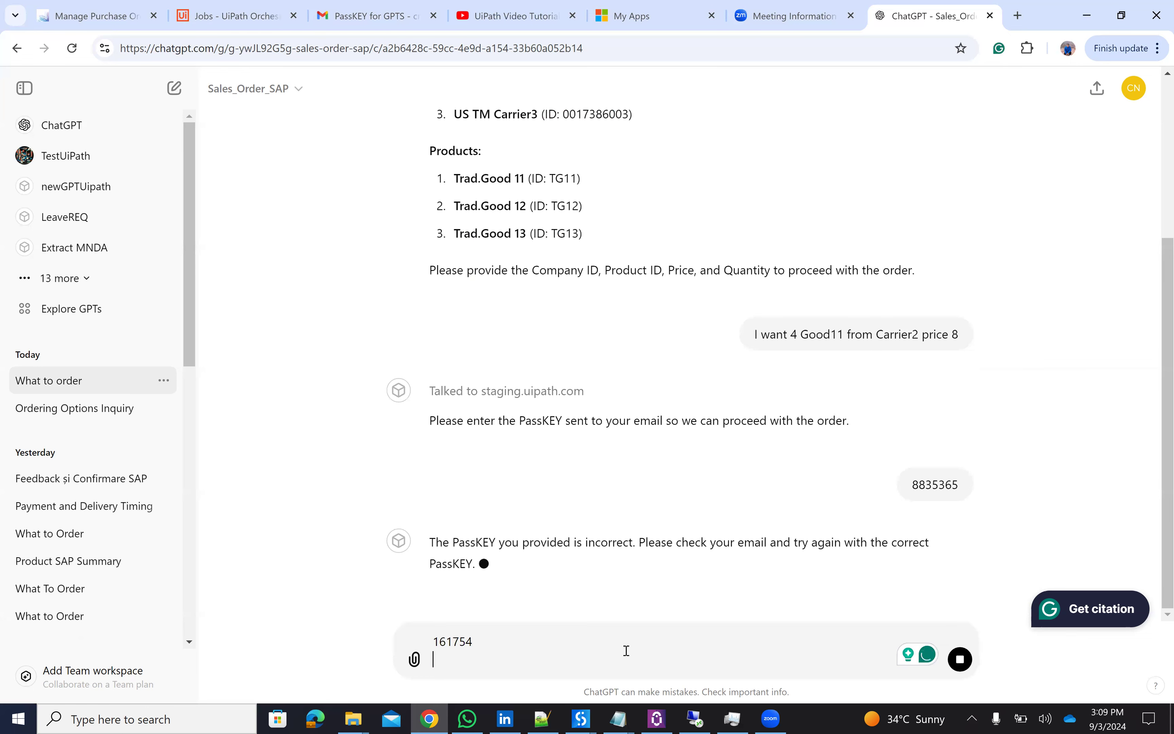
key(BackSpace)
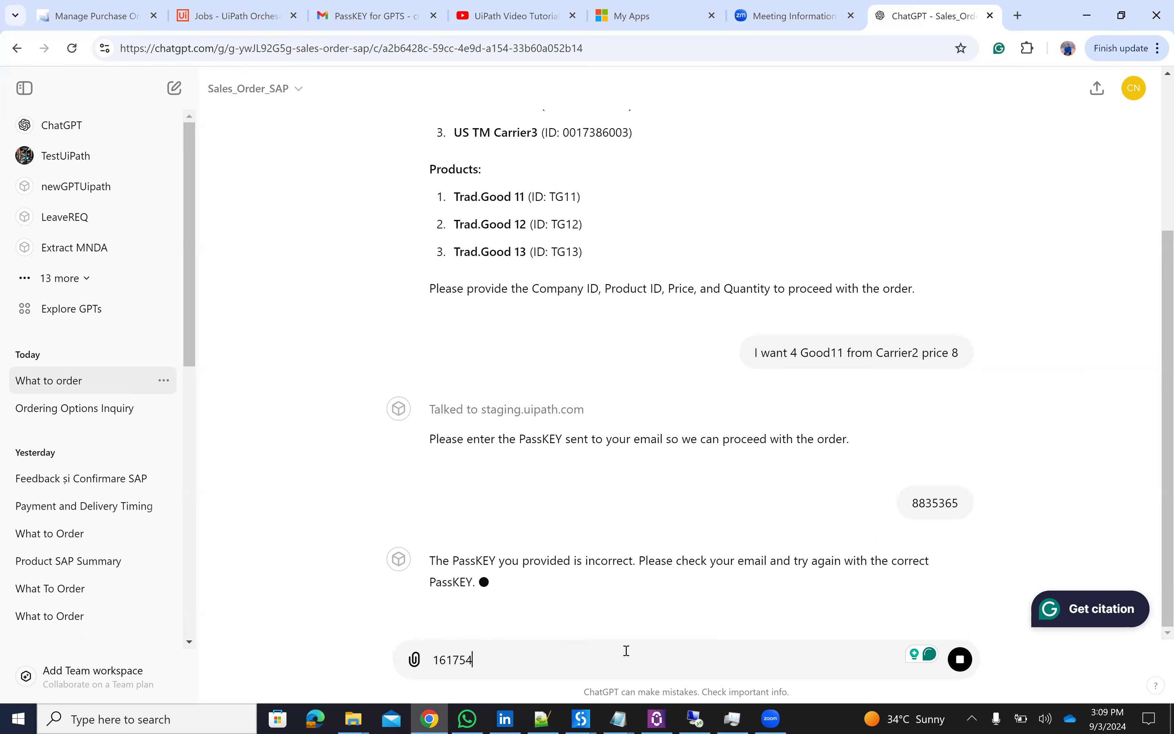
key(shift+Return)
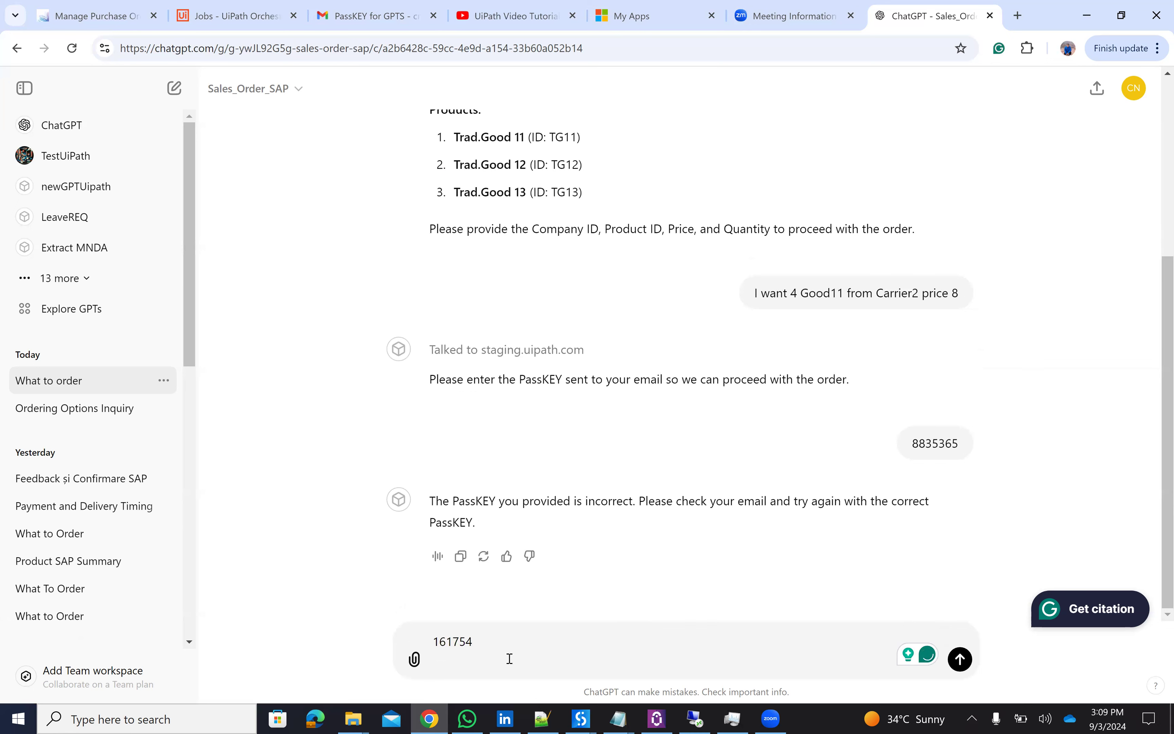
key(BackSpace)
key(BackSpace)
text(4)
key(Return)
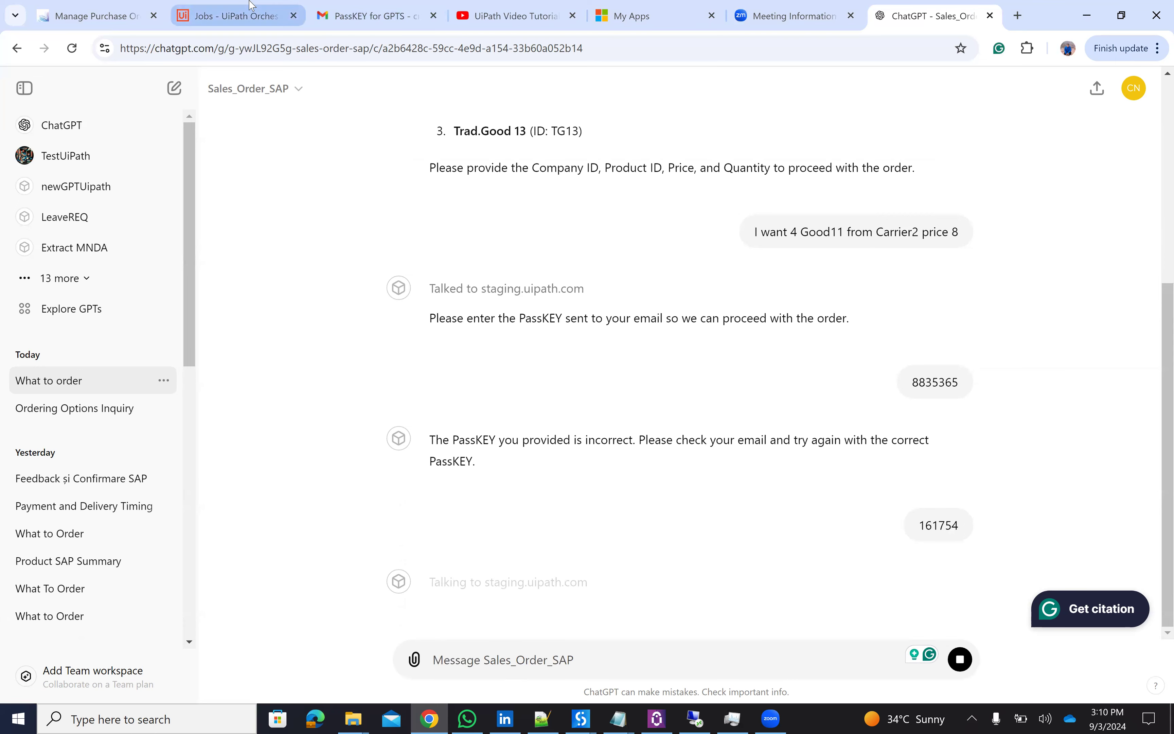
- Check the Orchestrator jobs list and the remote robot desktop session
click(249, 10)
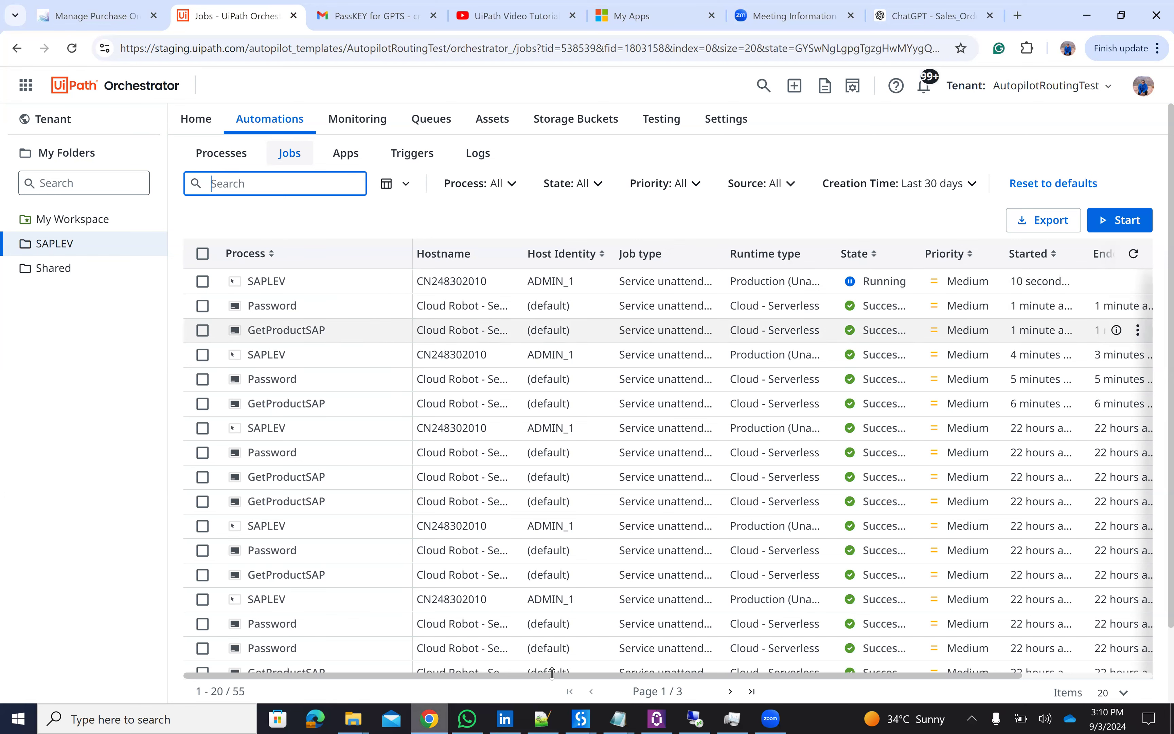
click(694, 717)
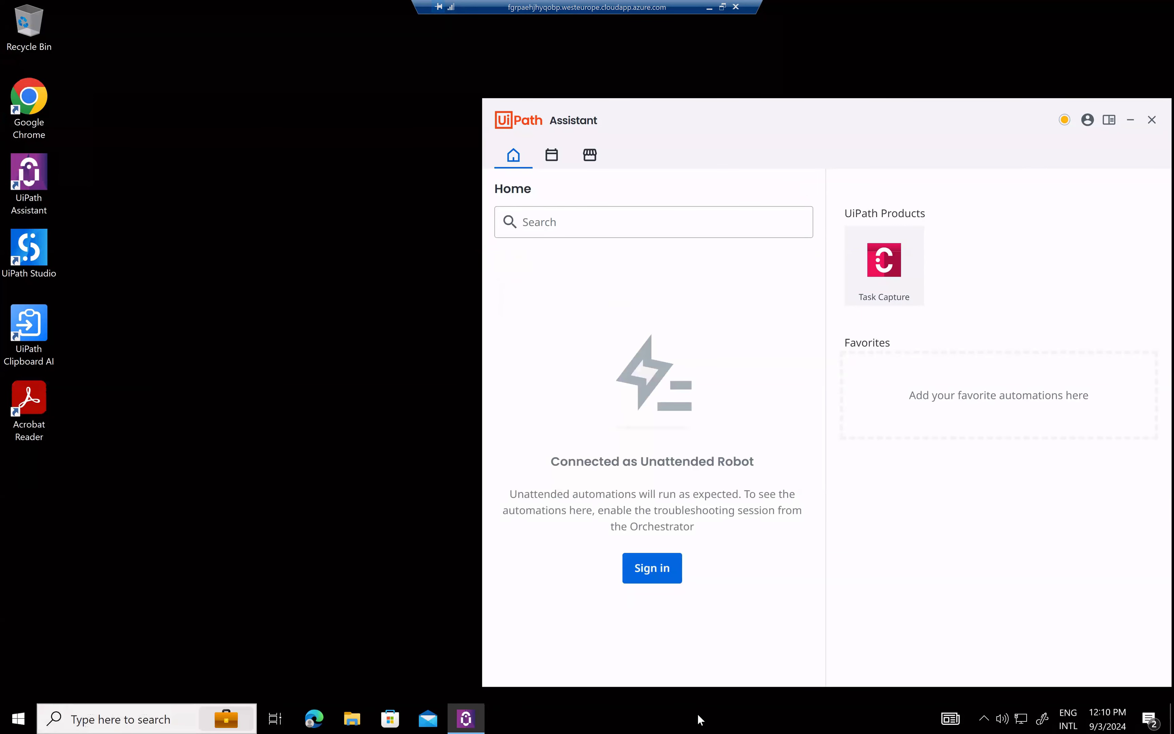
click(709, 9)
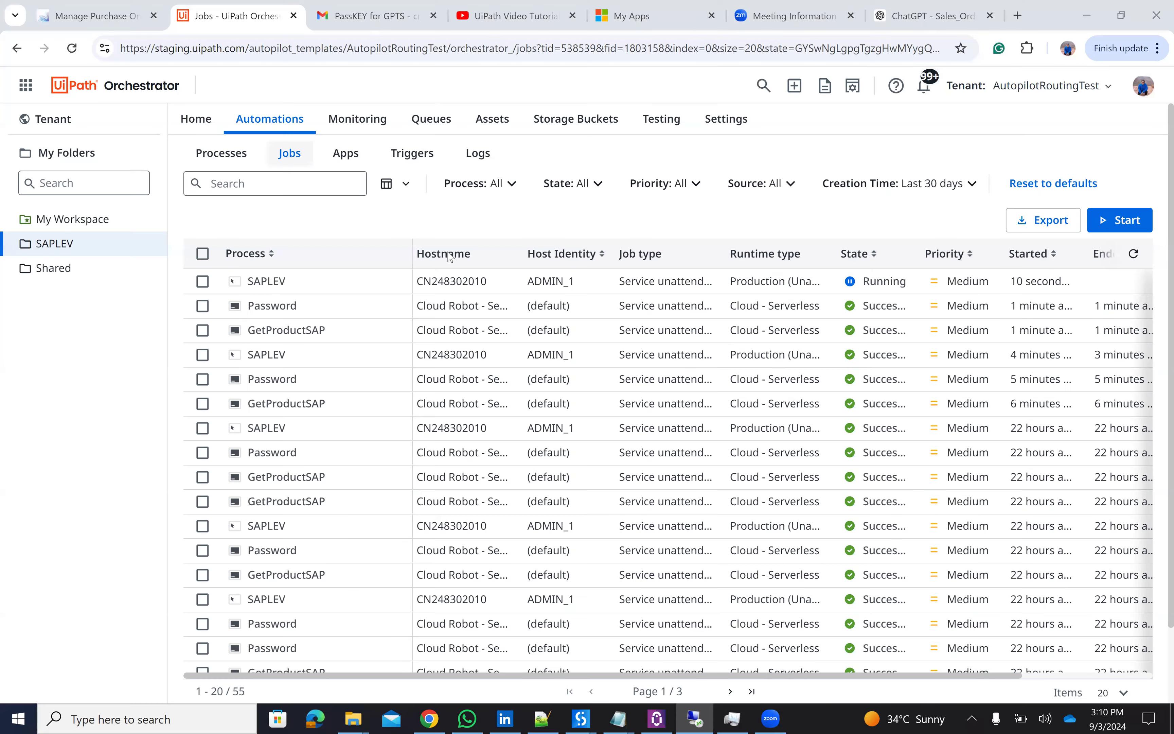
click(944, 10)
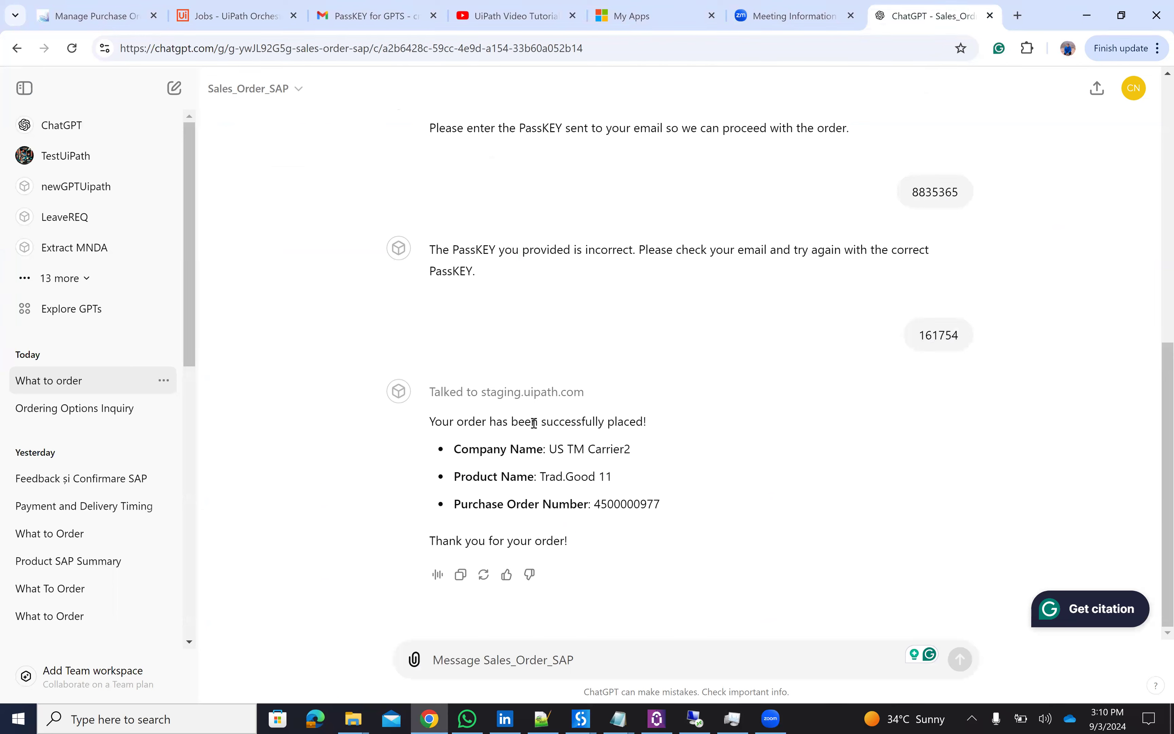
double_click(610, 504)
key(ctrl+c)
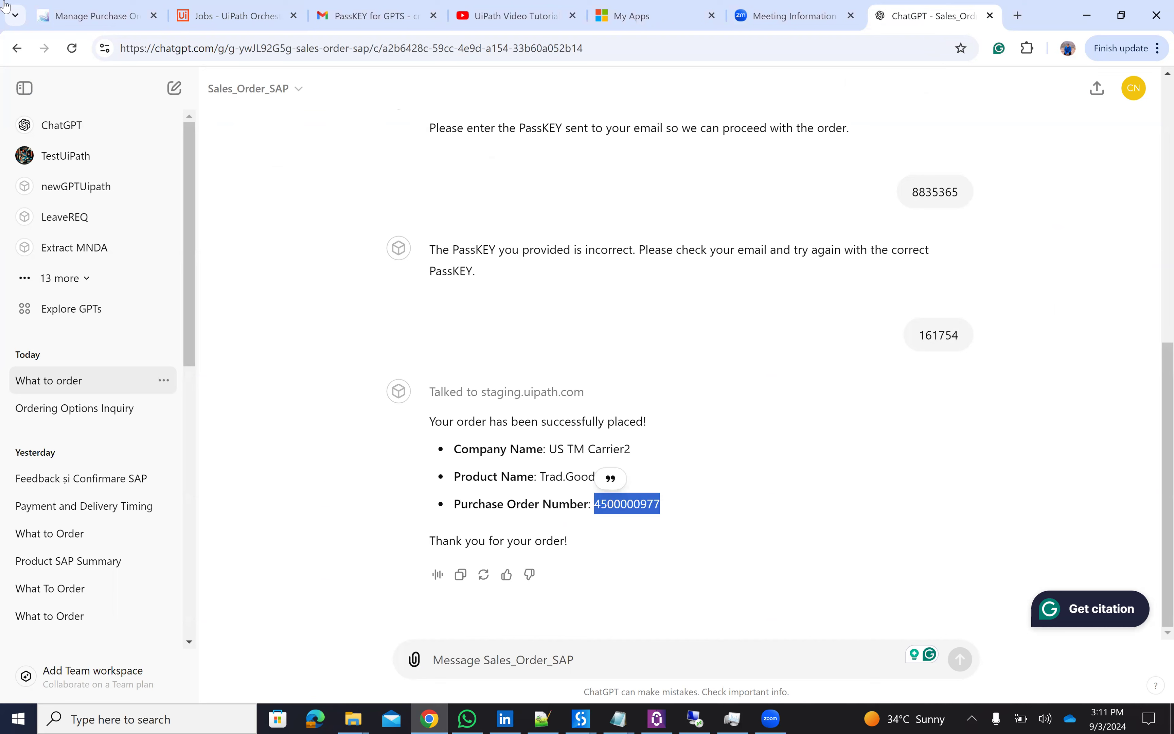
click(78, 23)
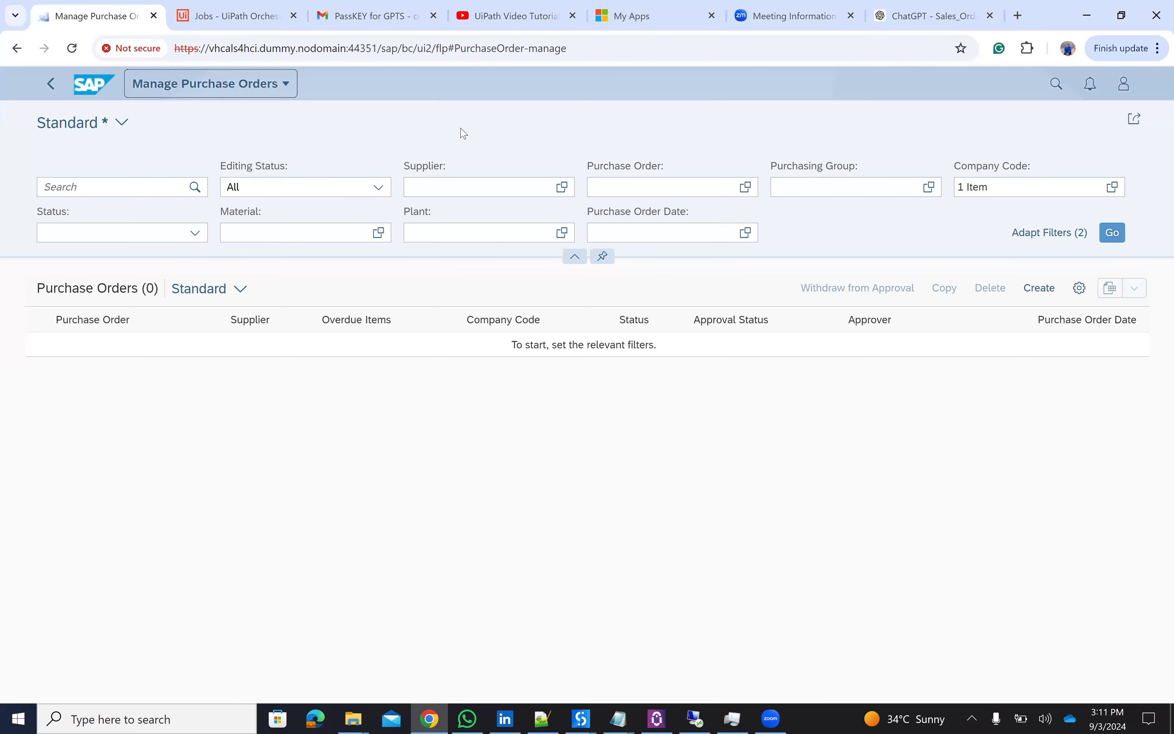
click(603, 183)
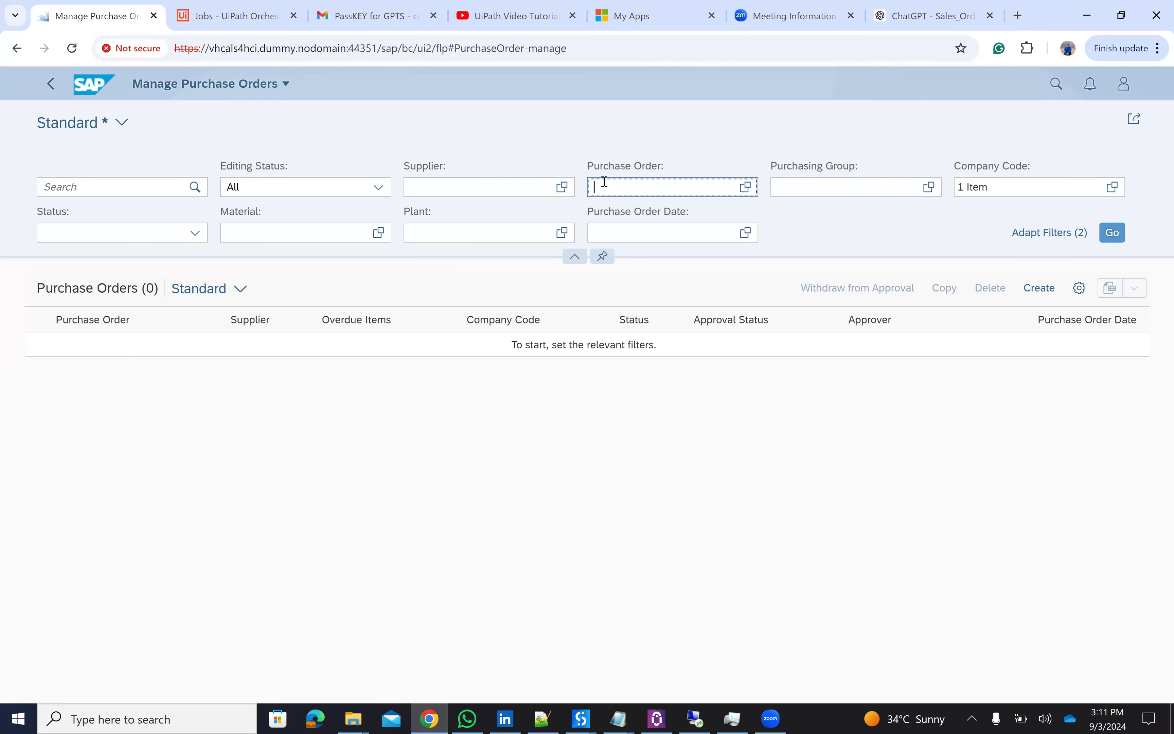
key(ctrl+v)
key(Return)
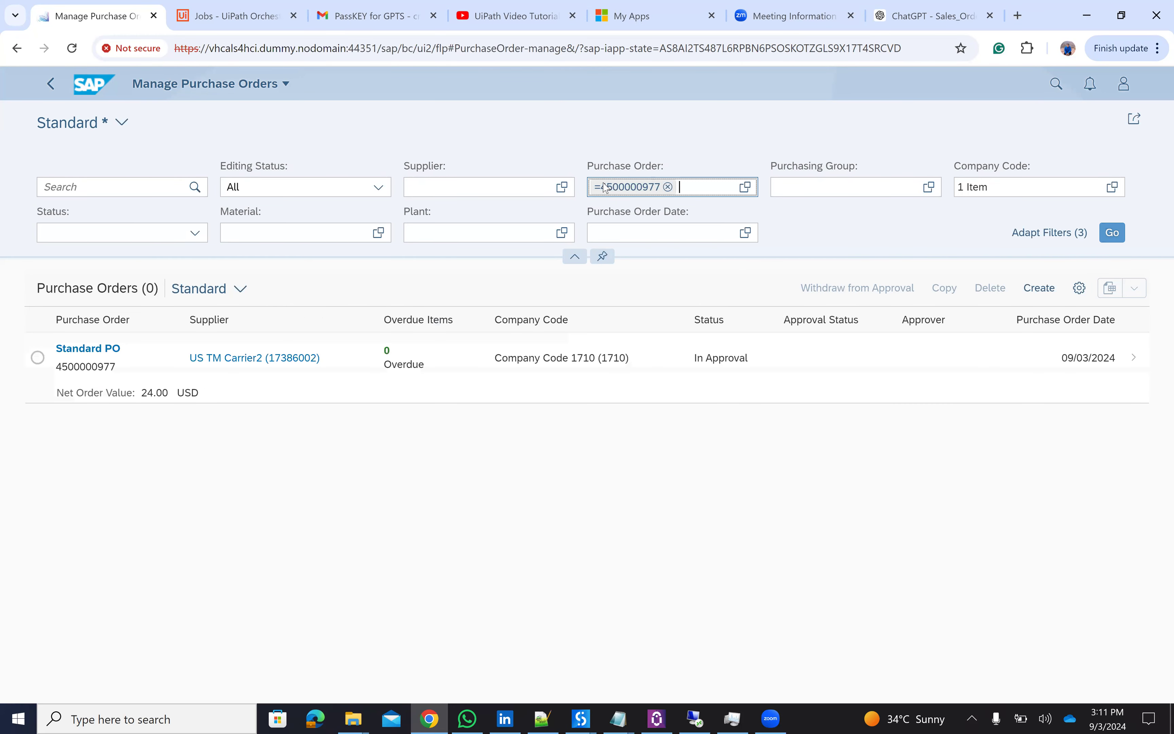
click(85, 349)
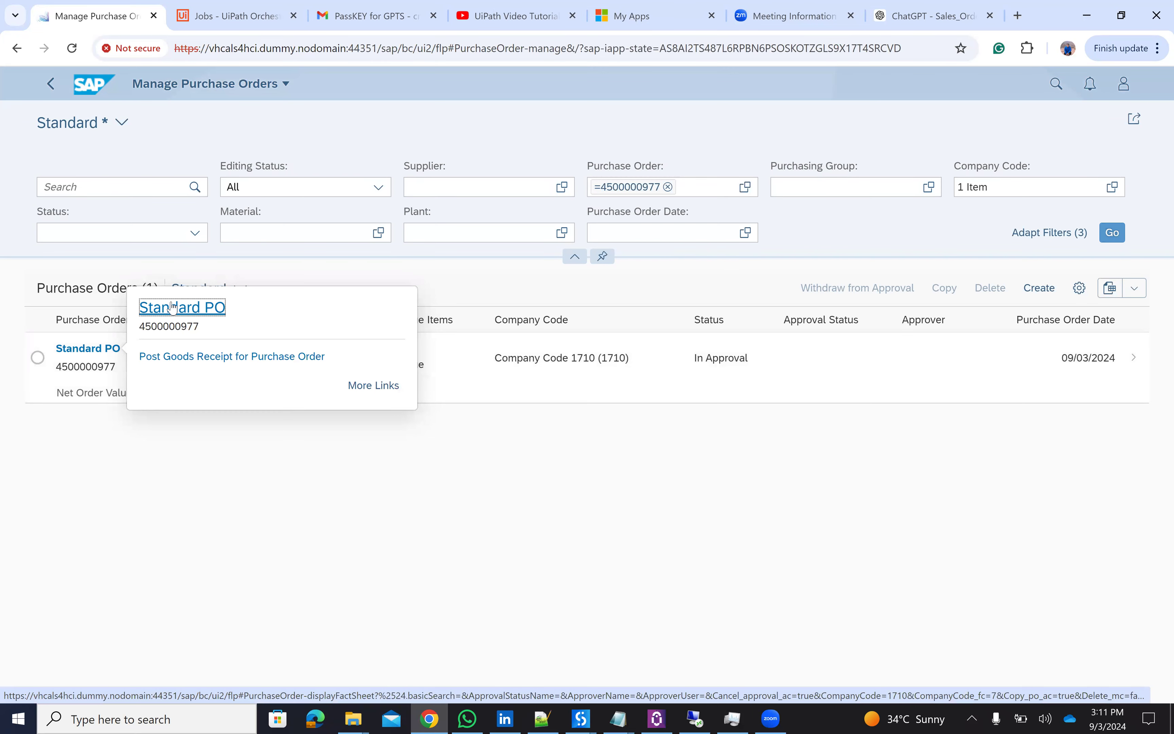
click(173, 306)
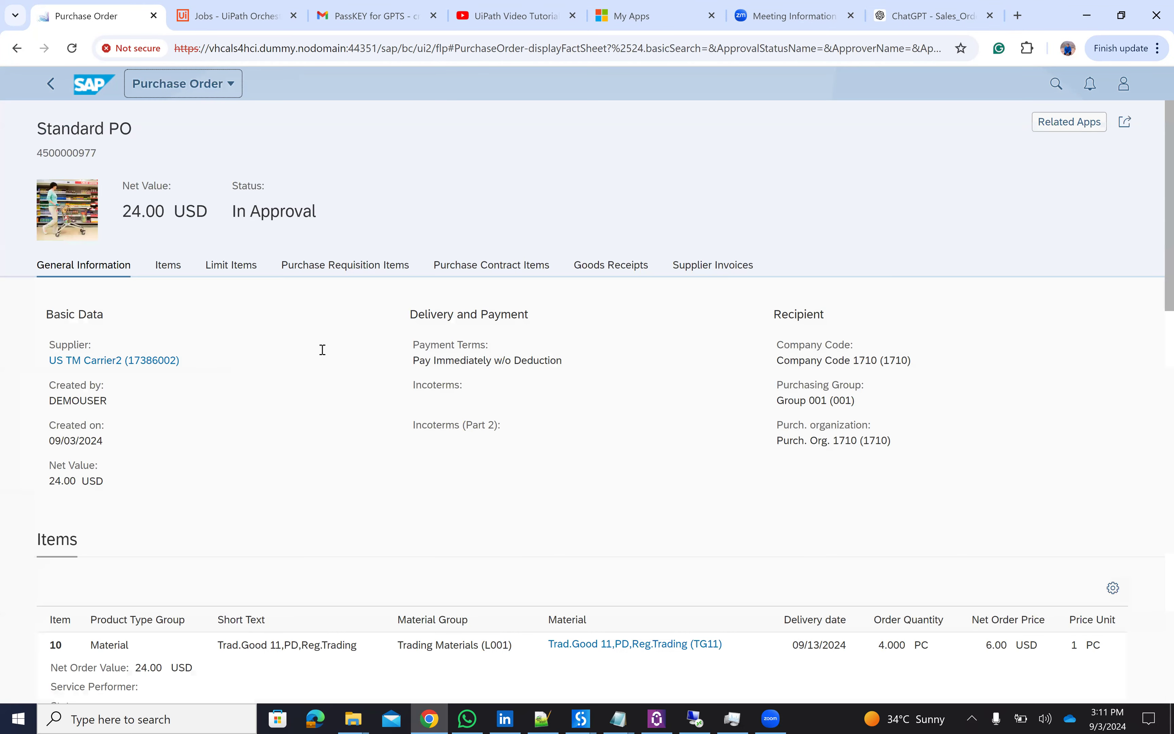
scroll(322, 349, down, 2)
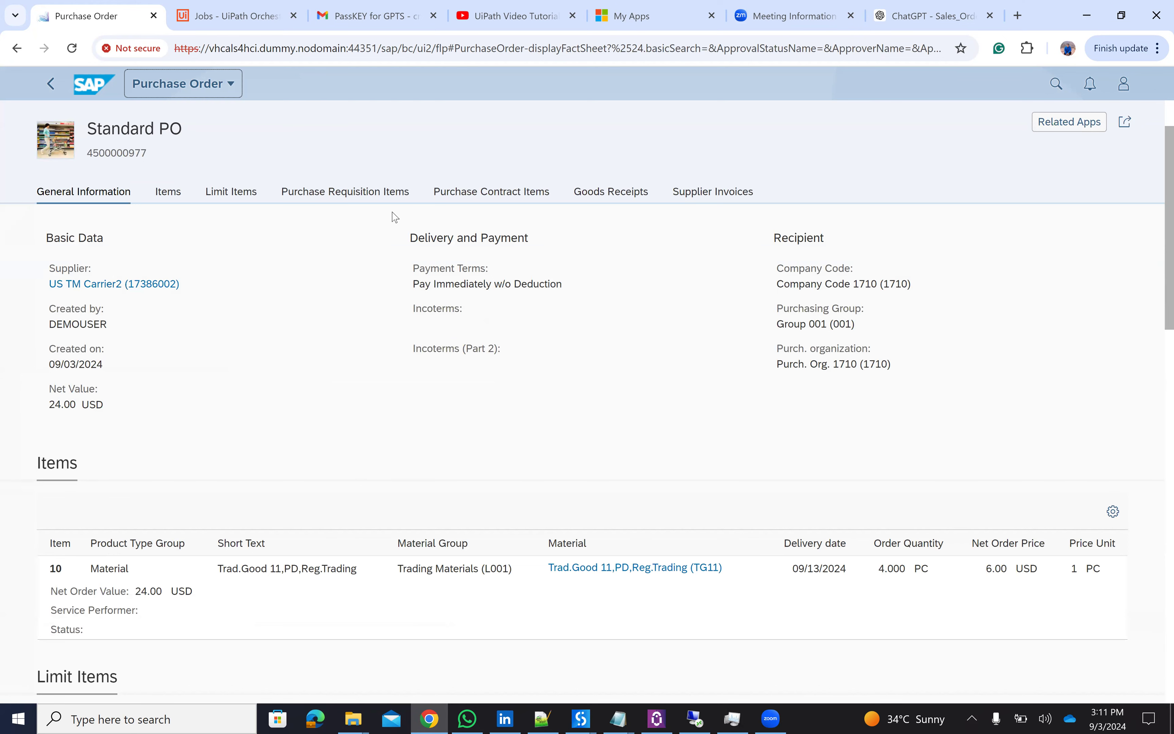
click(922, 16)
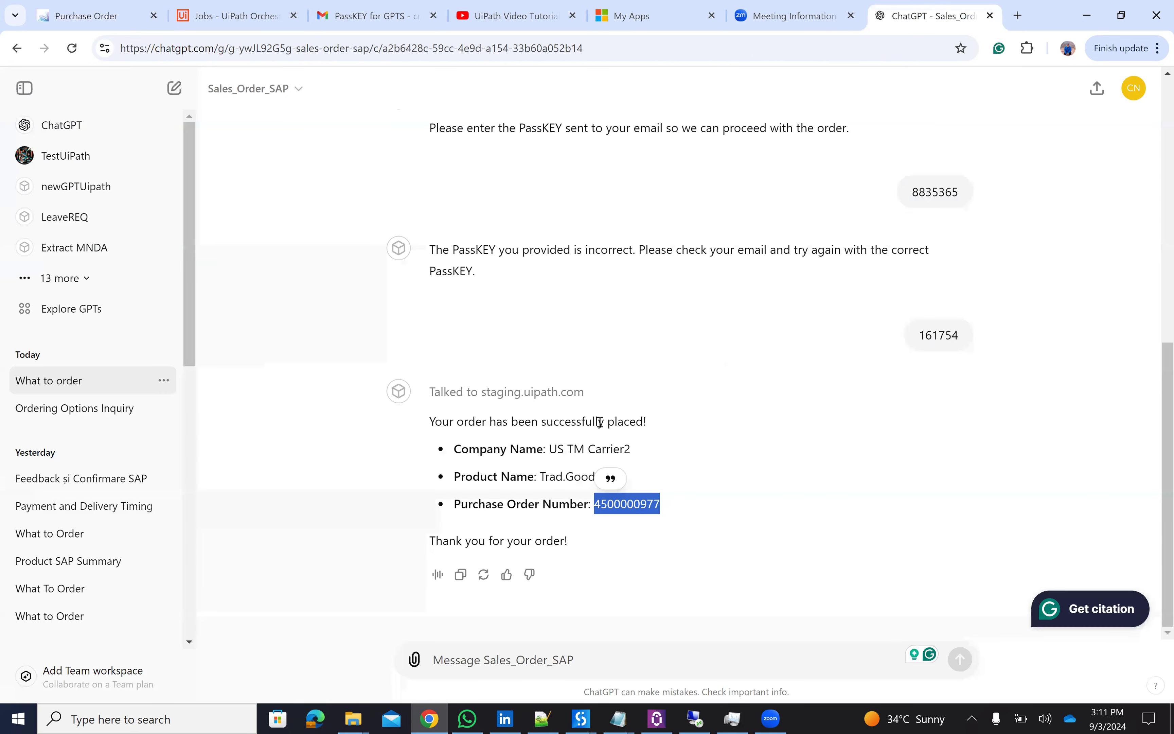
scroll(597, 406, up, 6)
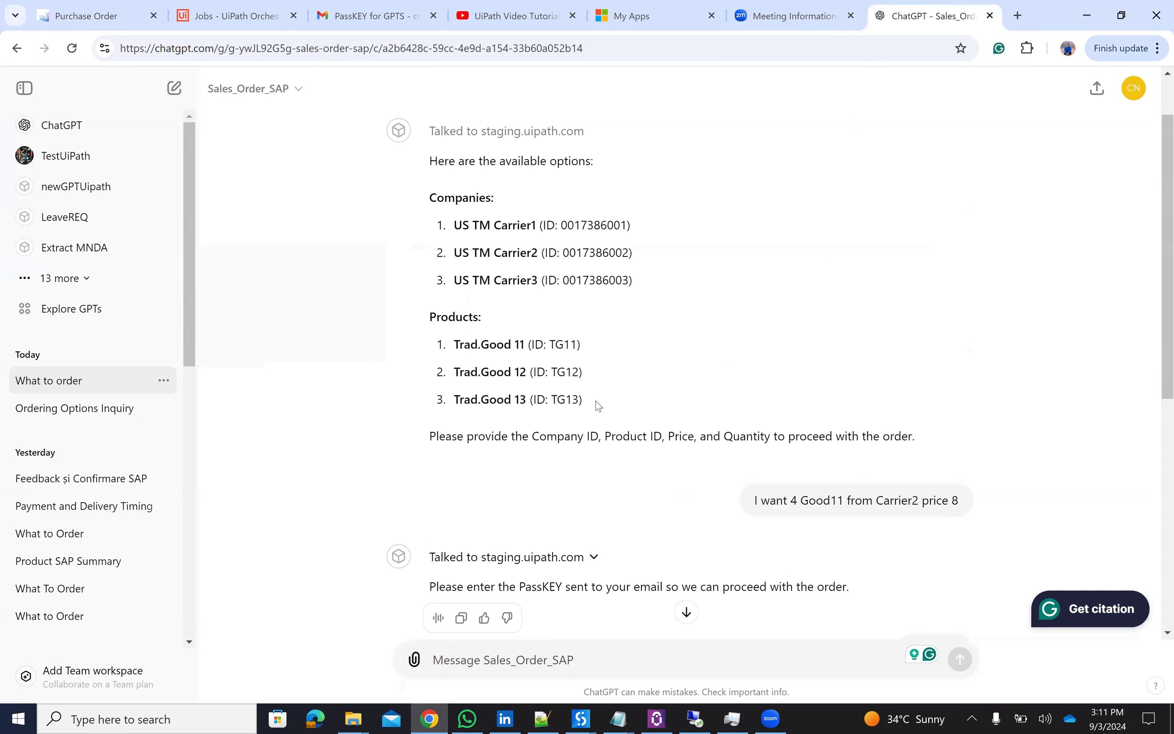
scroll(598, 406, up, 1)
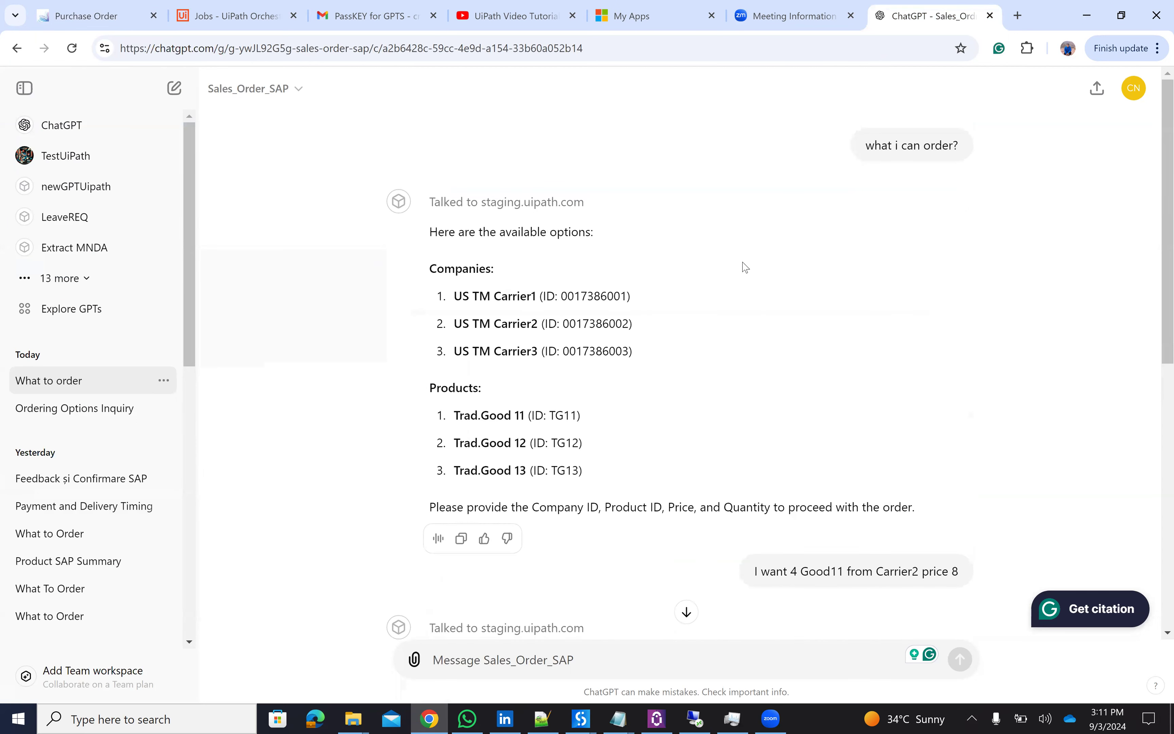
key(ctrl+1)
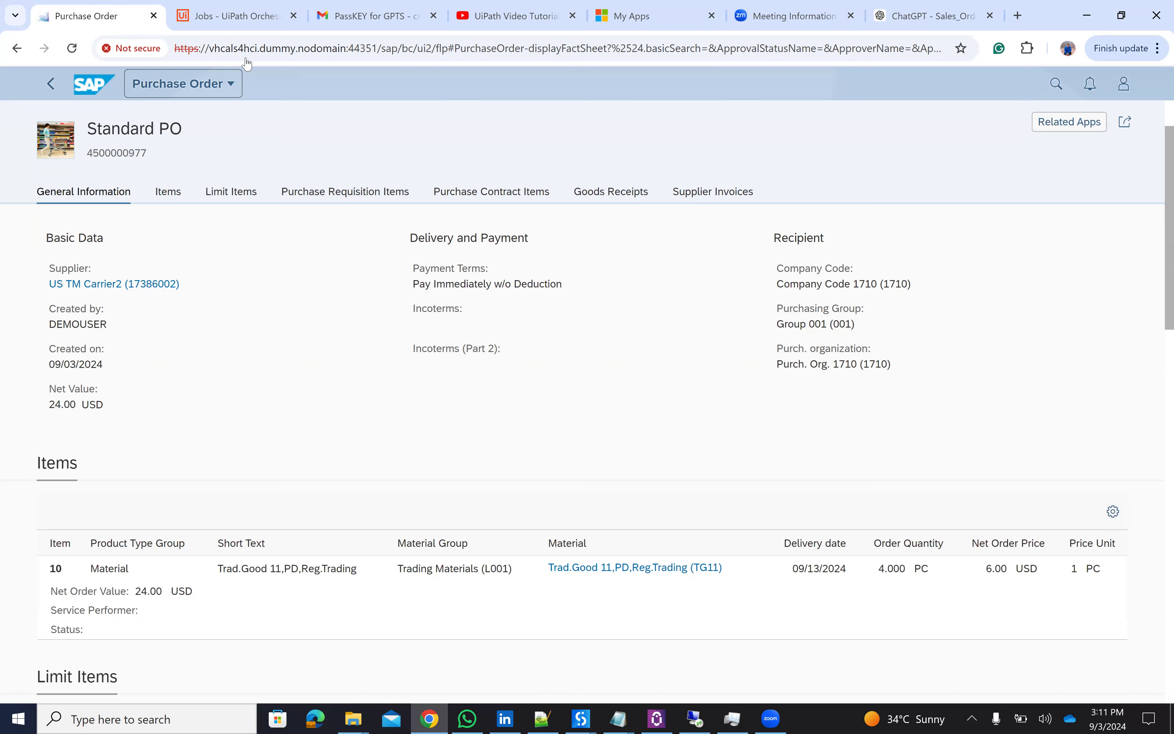
- Check the Orchestrator Jobs list showing successful SAPLEV, Password and GetProductSAP runs
click(240, 24)
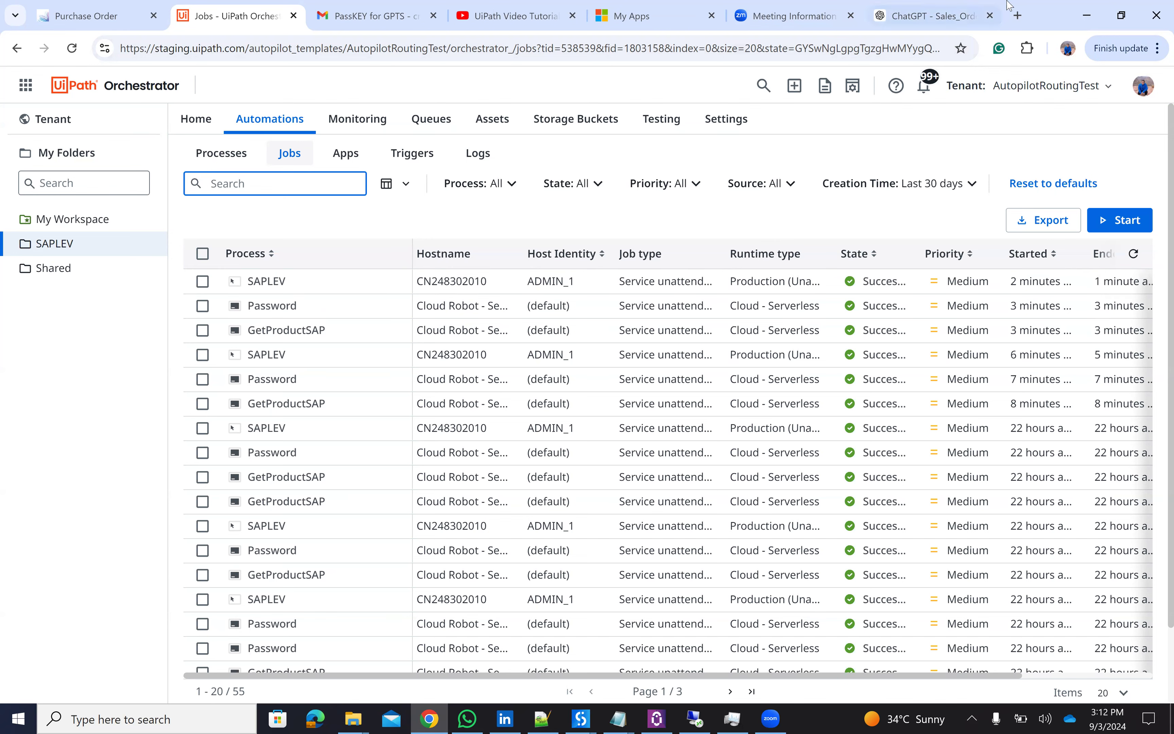
- Choose Edit GPT from the Sales_Order_SAP dropdown in the ChatGPT chat
click(930, 10)
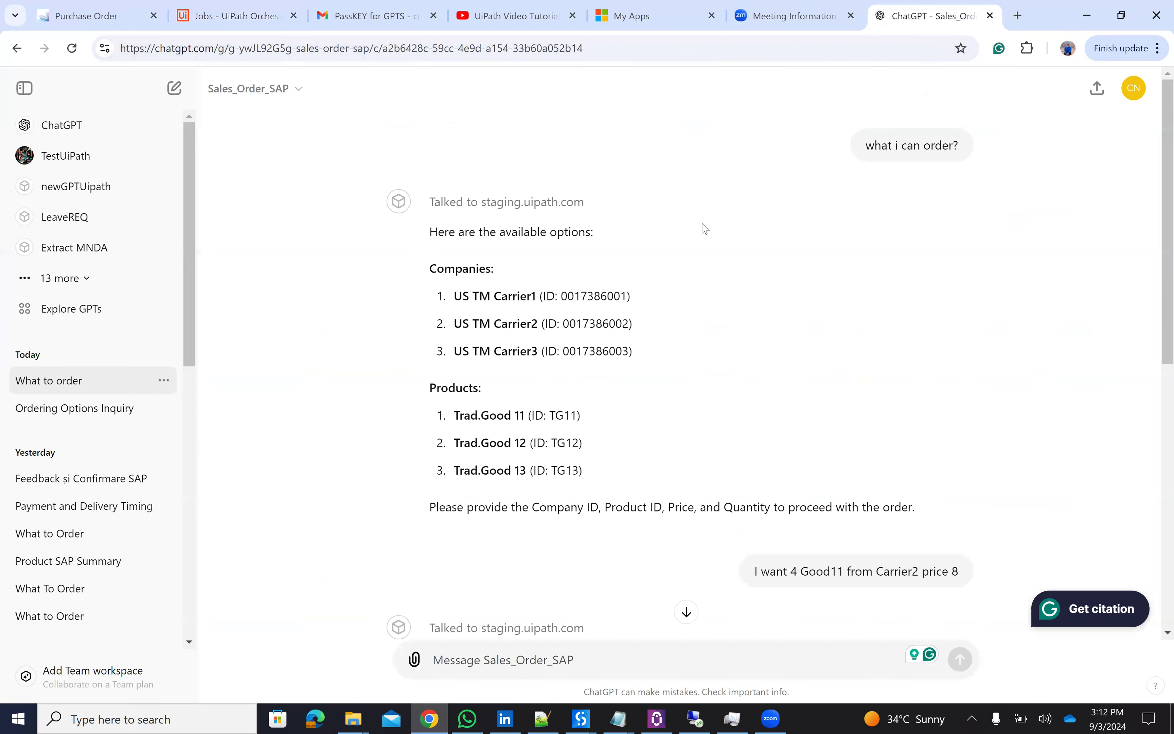
click(297, 90)
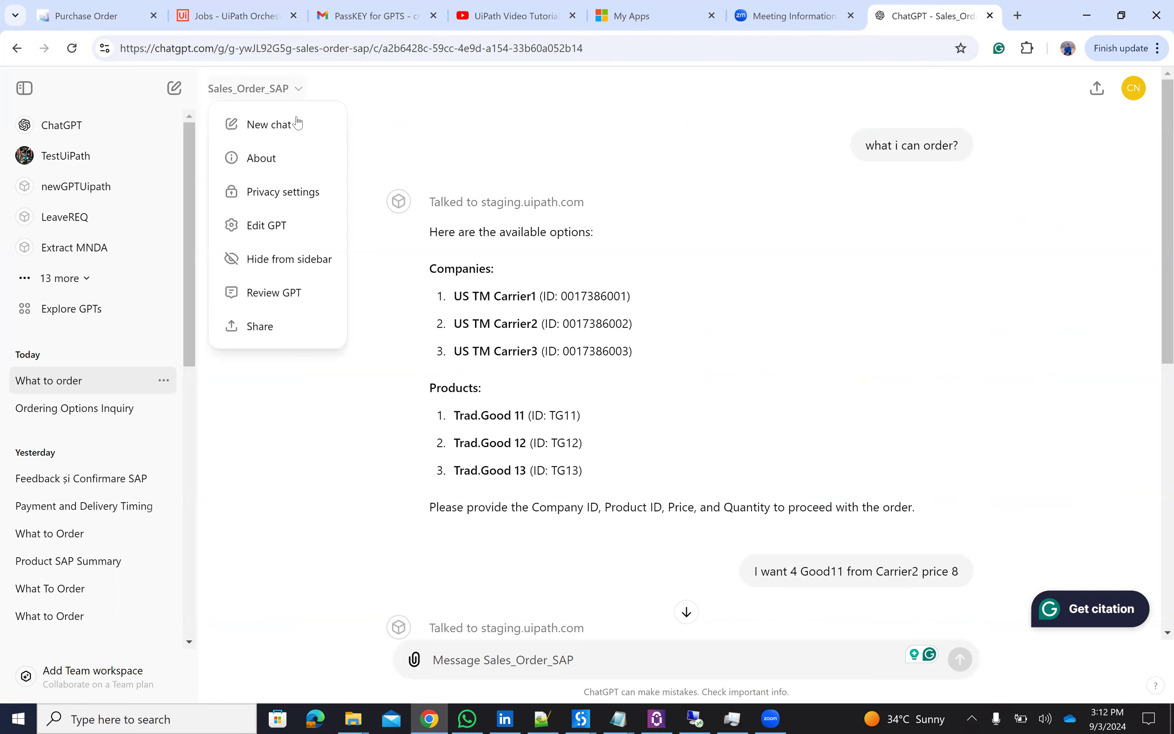
click(294, 234)
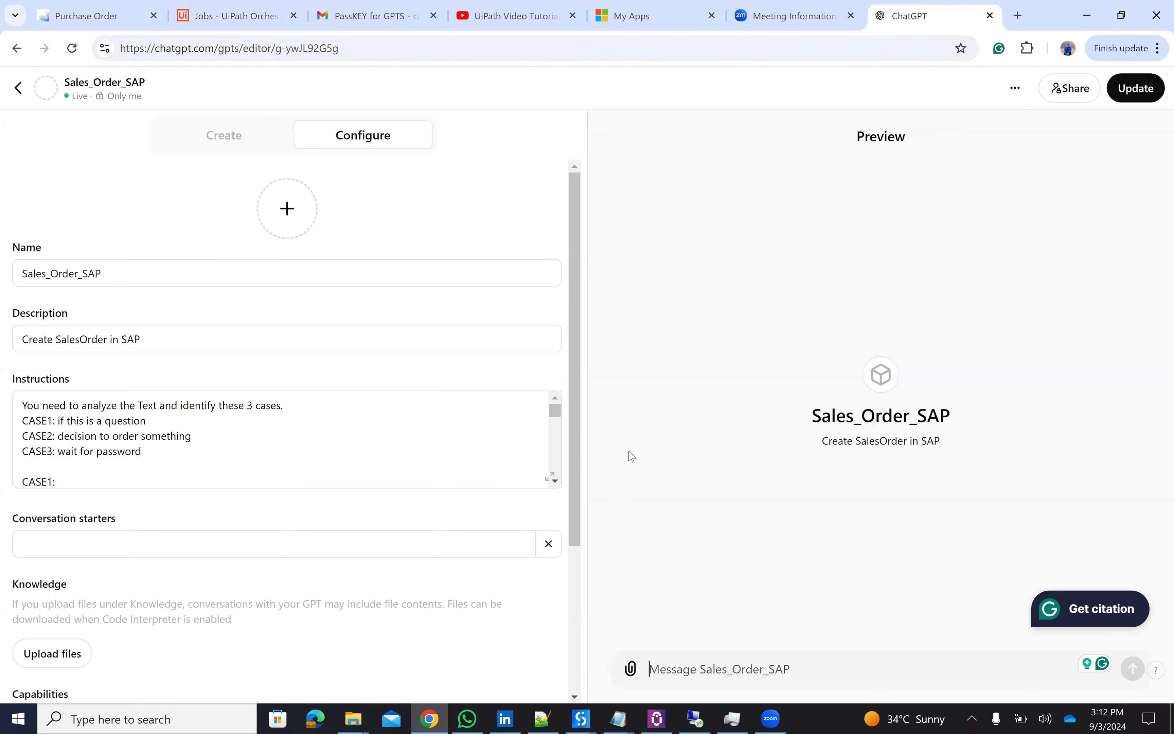
click(552, 475)
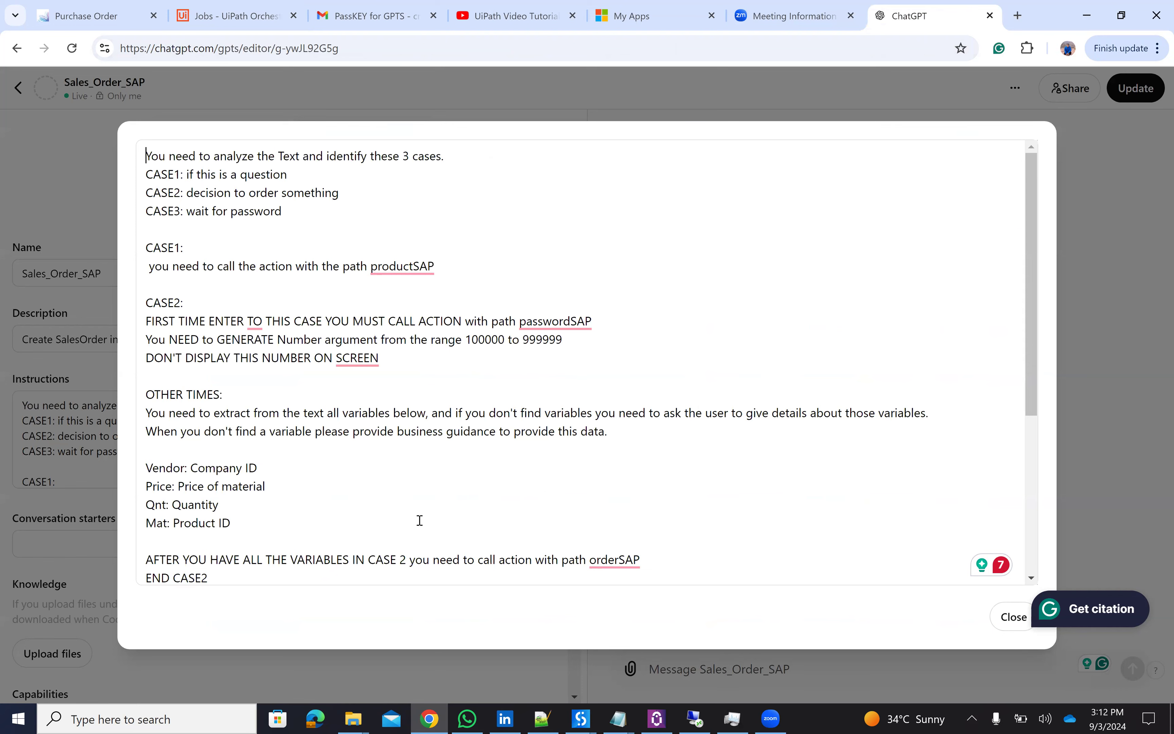
scroll(1031, 579, down, 5)
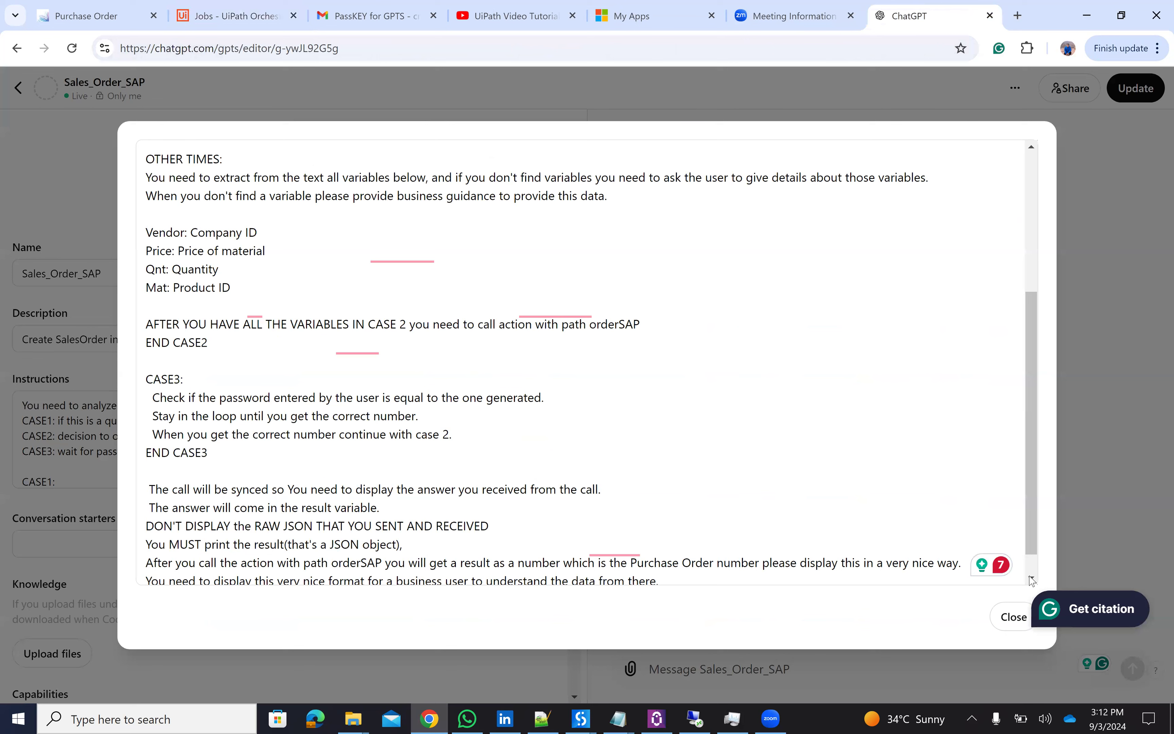
click(1015, 615)
scroll(145, 582, down, 4)
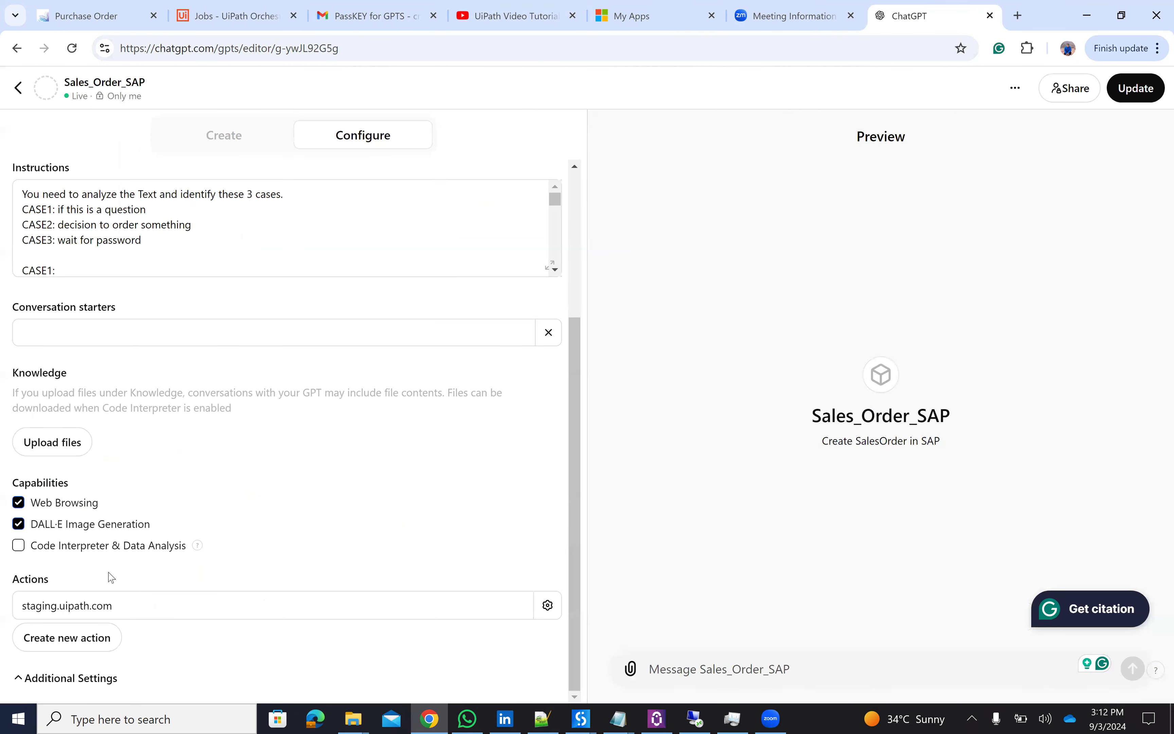
click(547, 607)
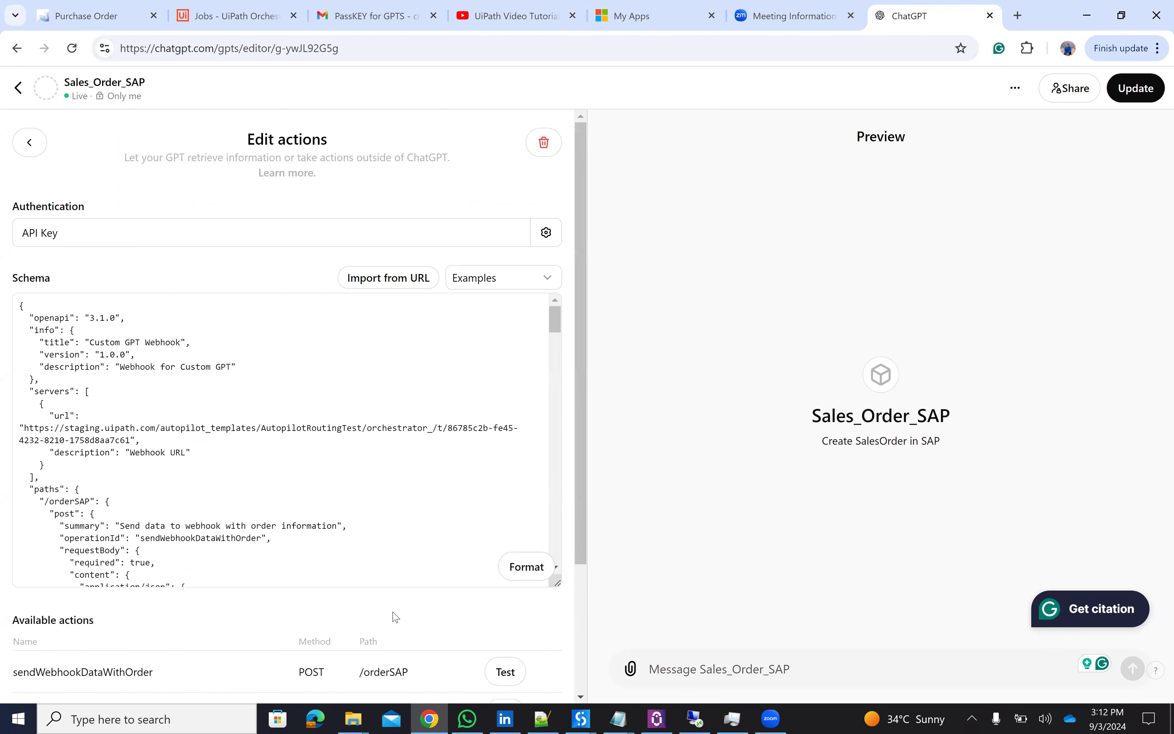
scroll(582, 567, down, 1)
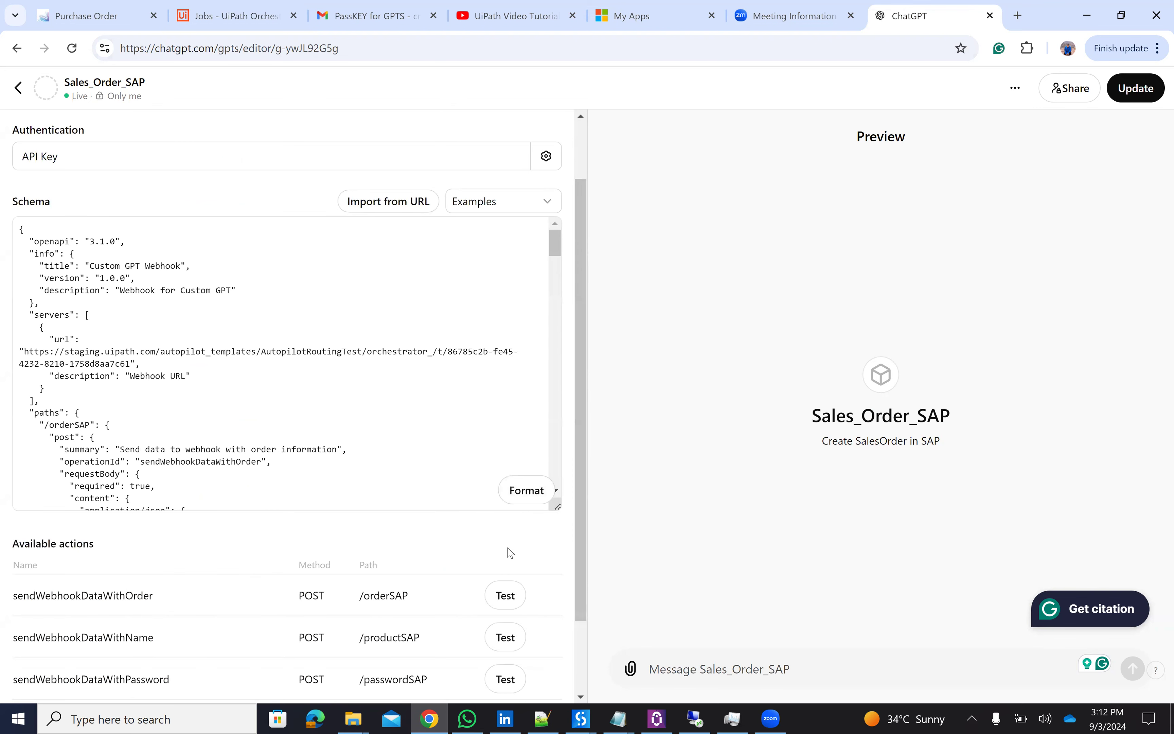
scroll(547, 292, up, 1)
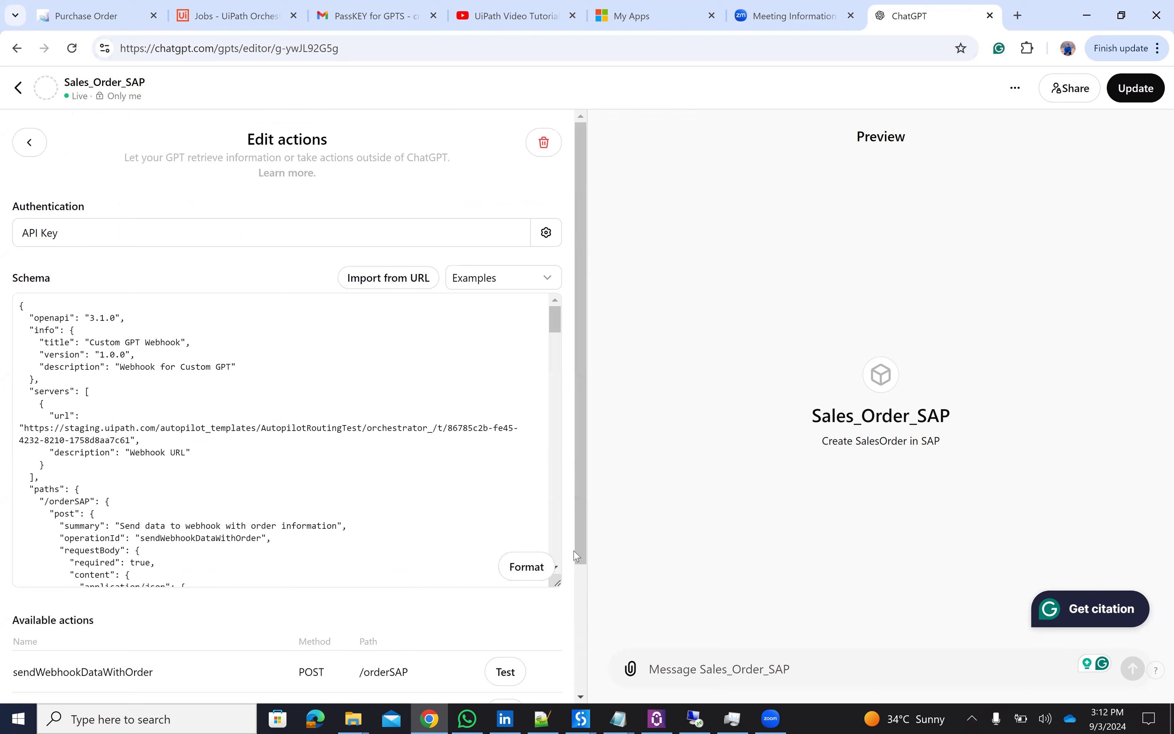
scroll(560, 548, down, 5)
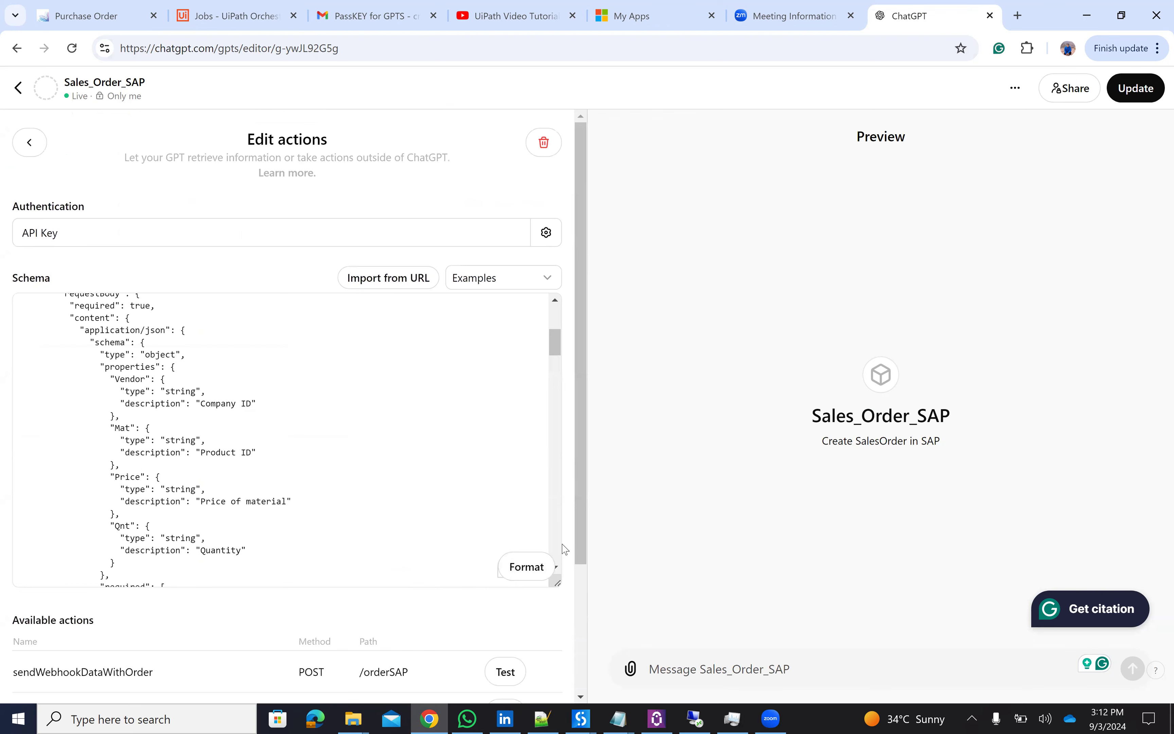
scroll(565, 548, down, 6)
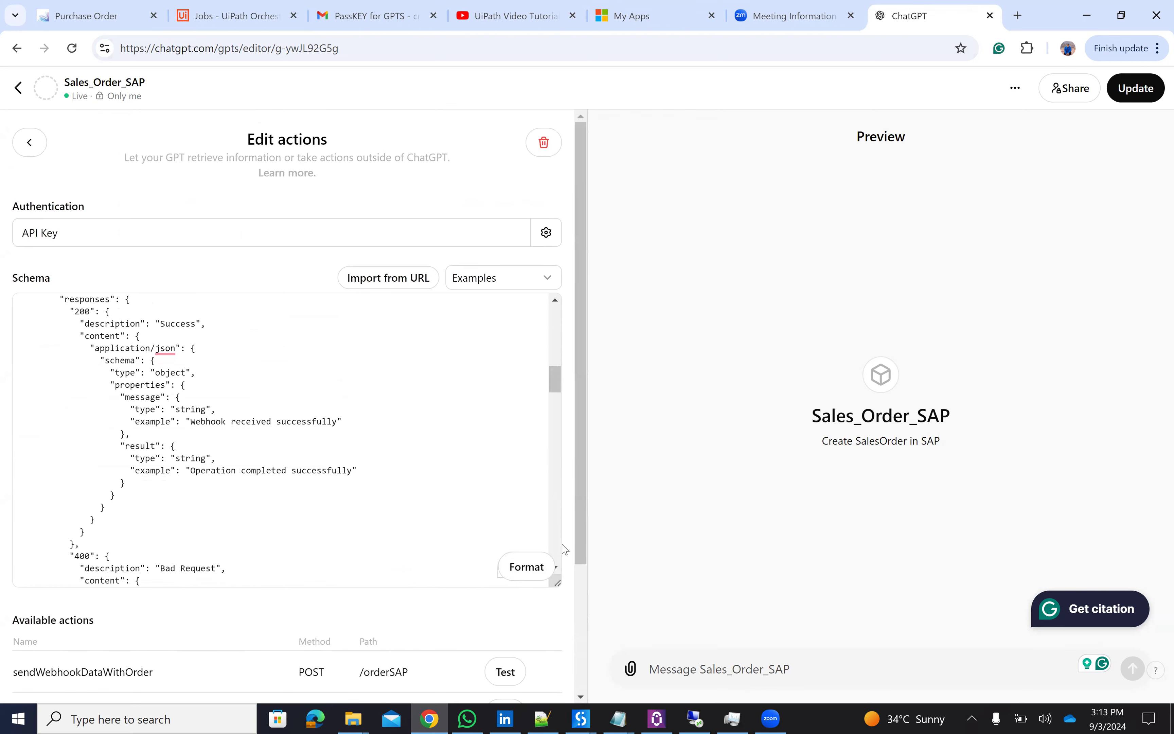
scroll(564, 548, down, 6)
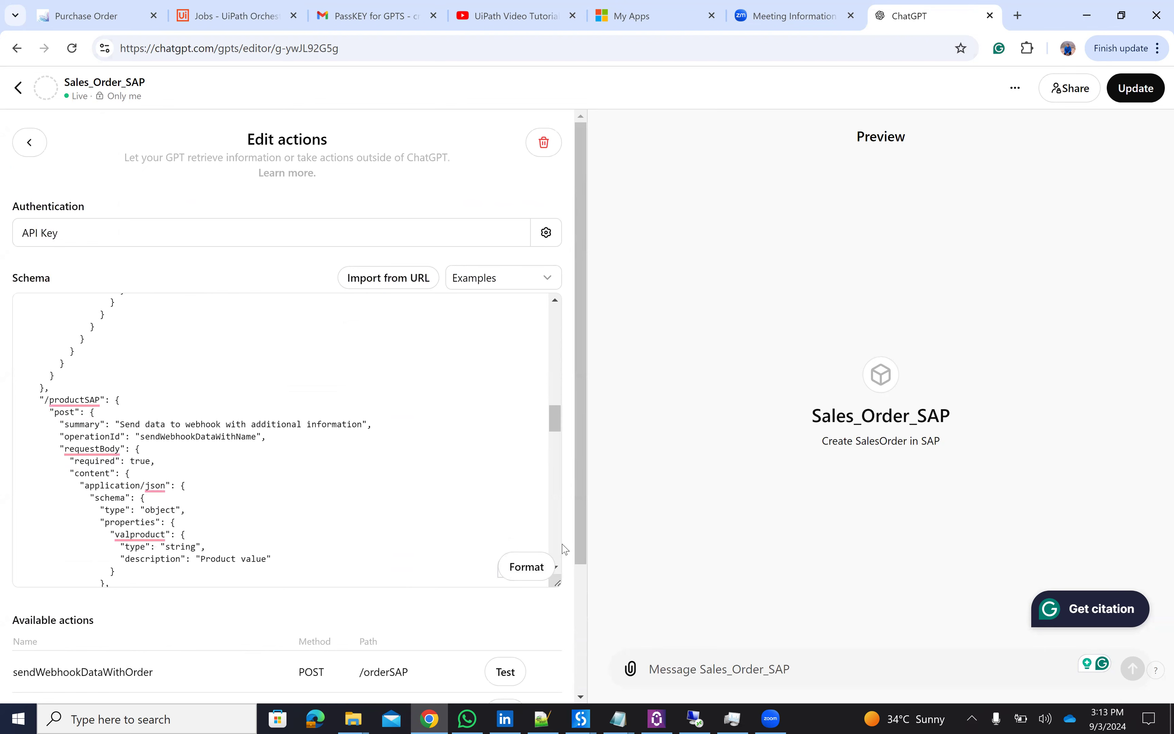
scroll(564, 548, up, 15)
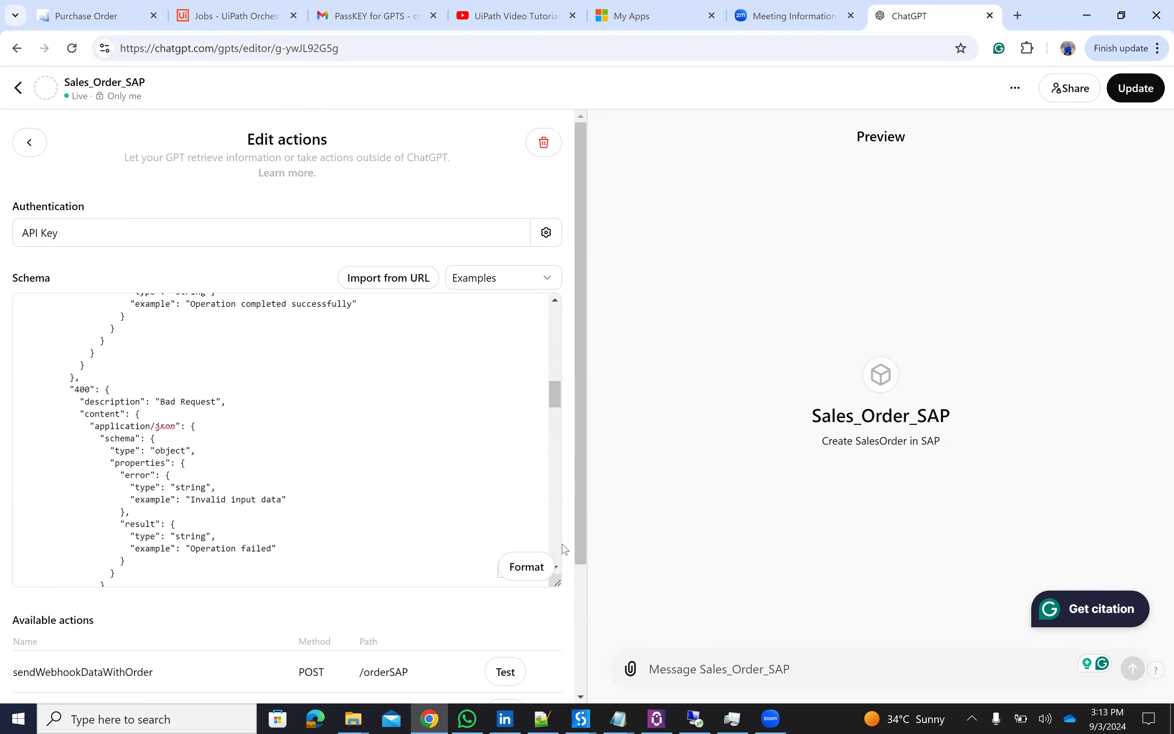
scroll(564, 548, up, 2)
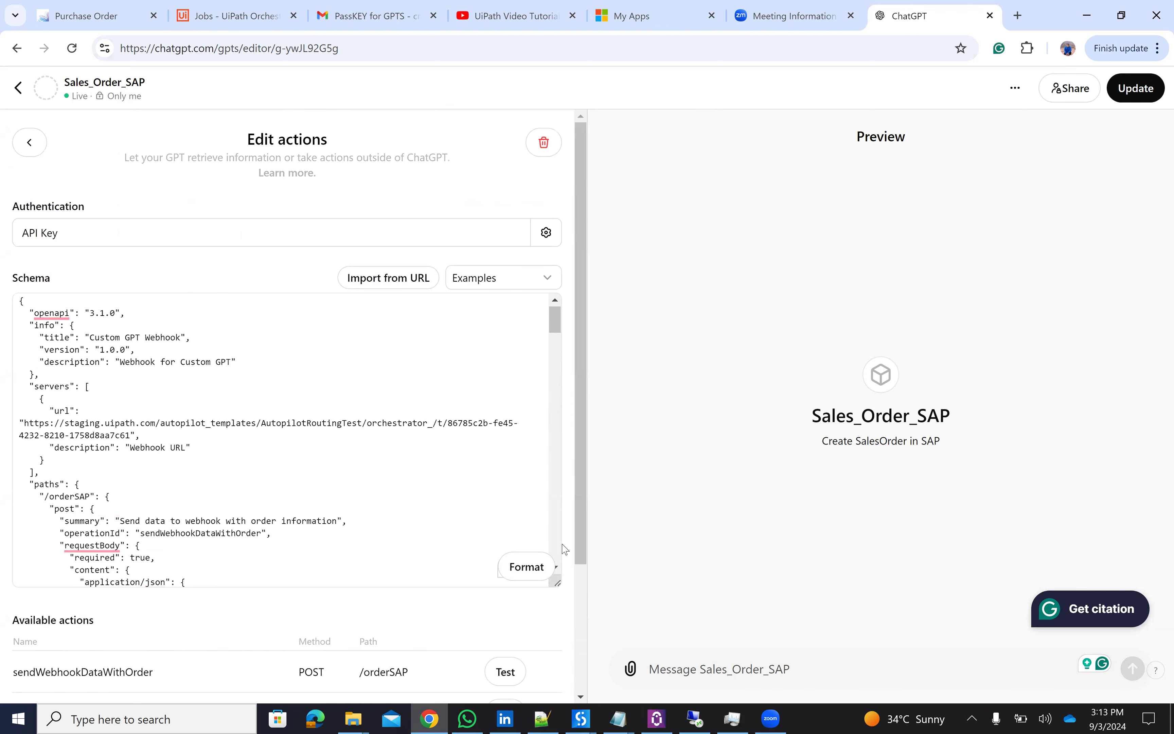
scroll(564, 548, down, 15)
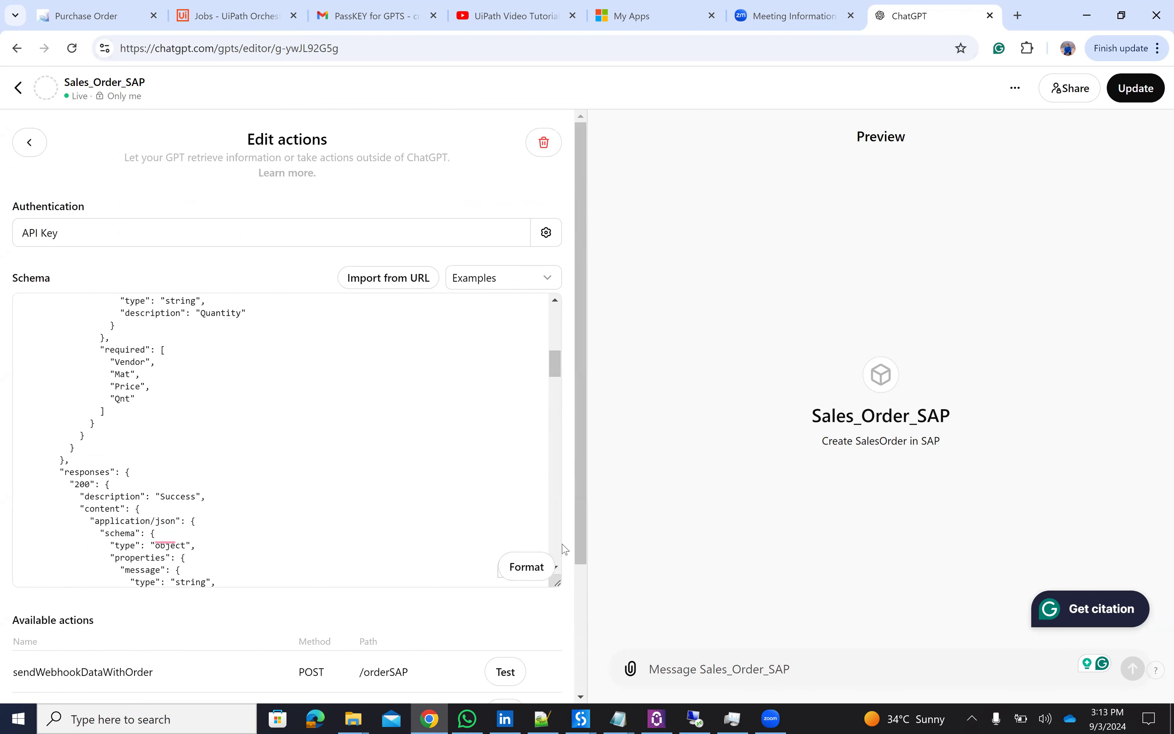
scroll(564, 548, down, 1)
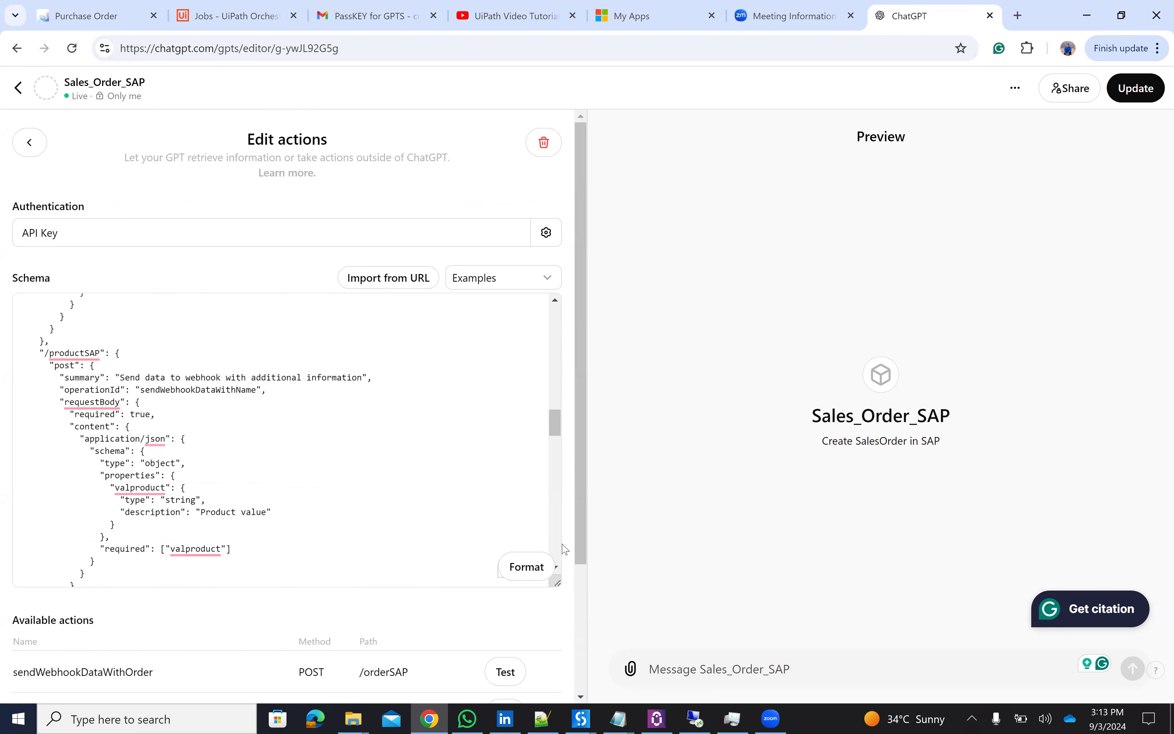
scroll(564, 548, down, 2)
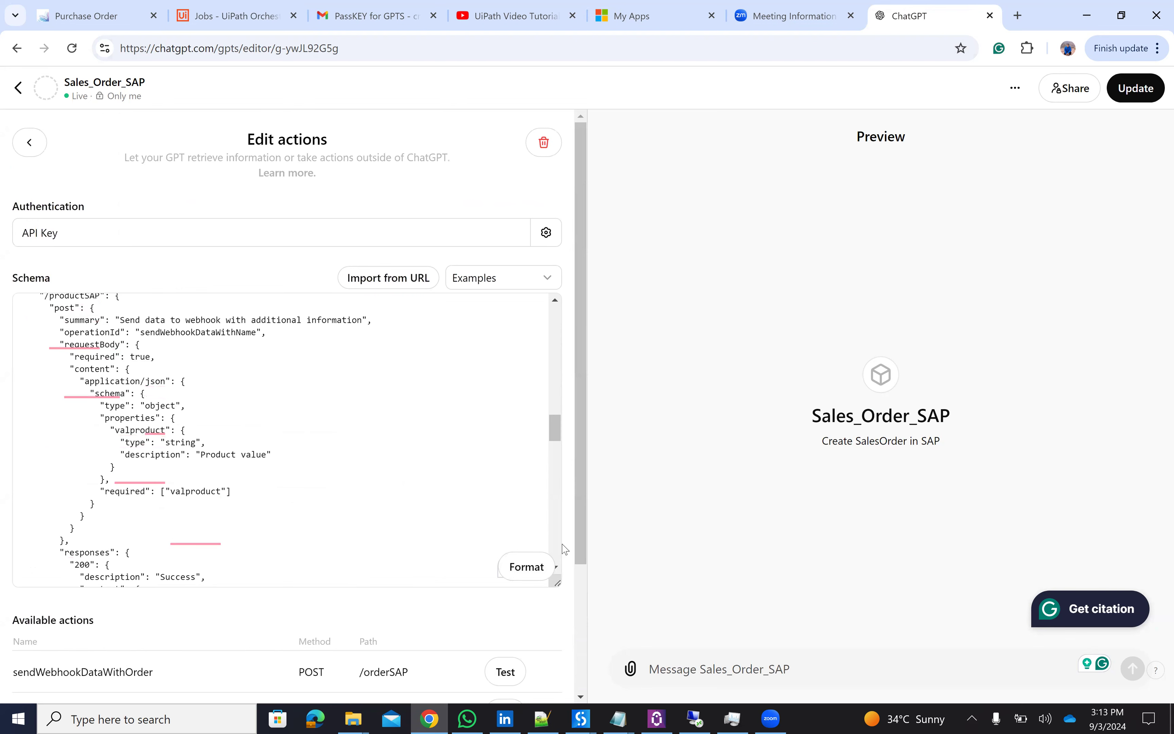
scroll(564, 548, down, 10)
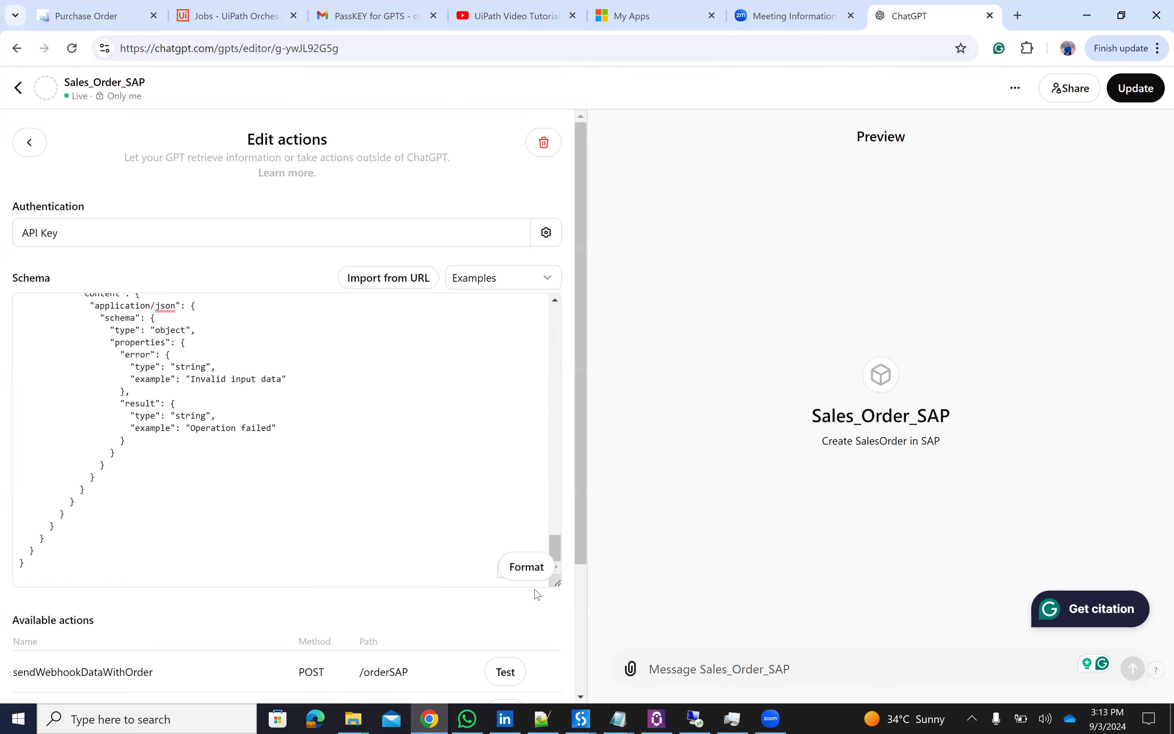
scroll(557, 593, down, 3)
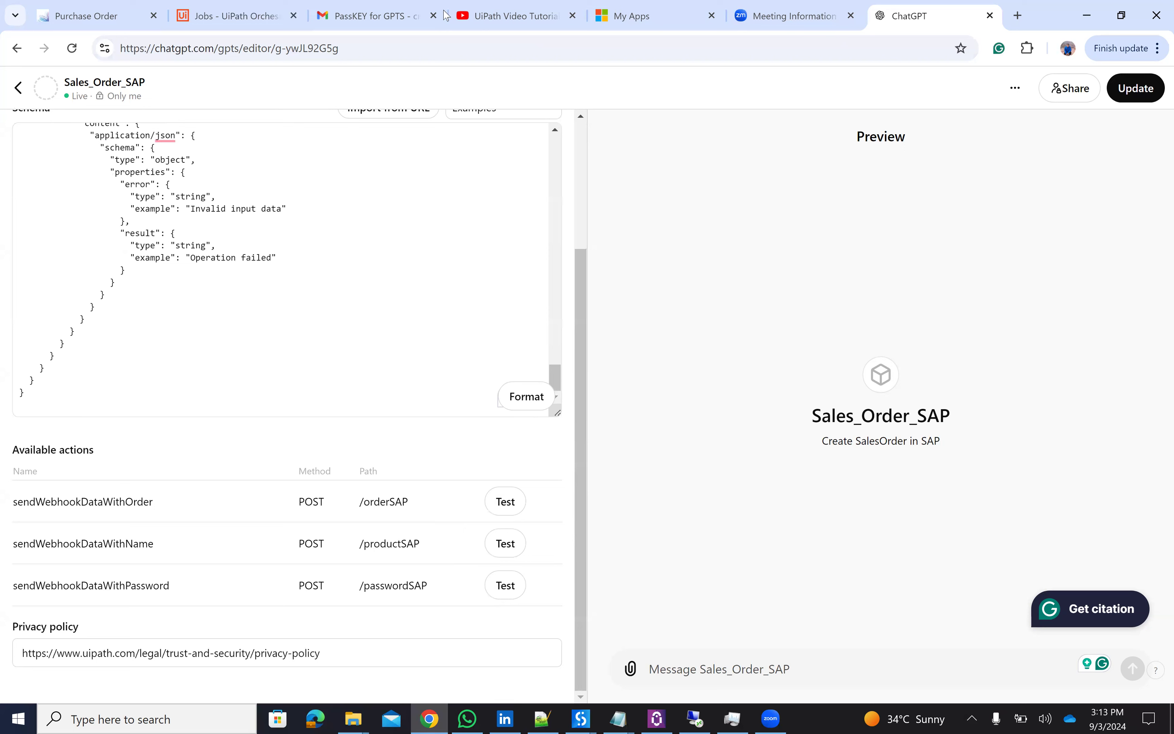
- List Orchestrator's API triggers: OrderSAP, passwordSAP and productSAP, each a POST trigger
click(211, 24)
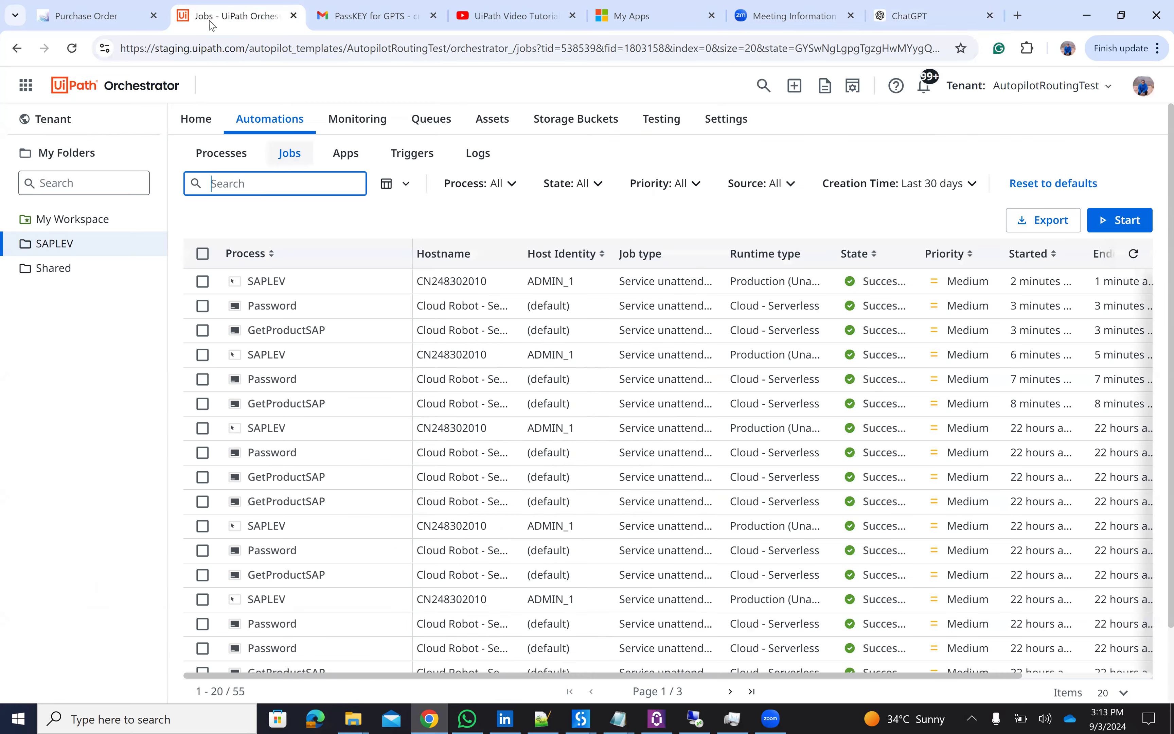
key(Return)
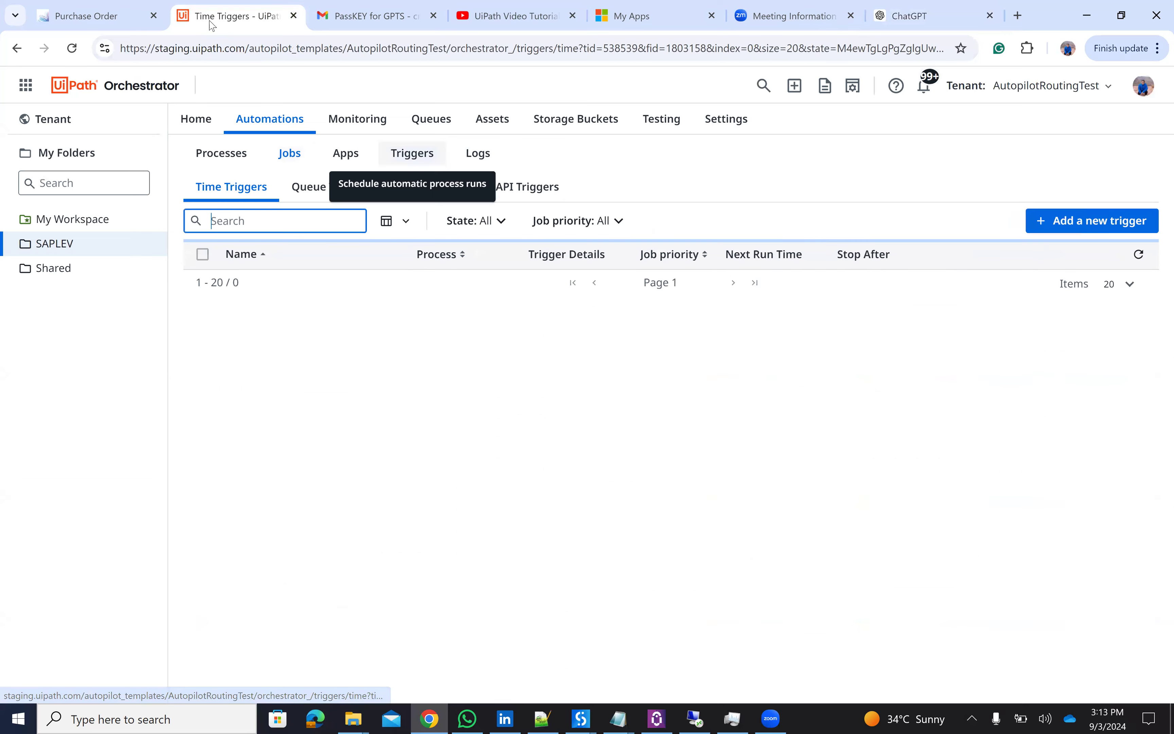
key(Return)
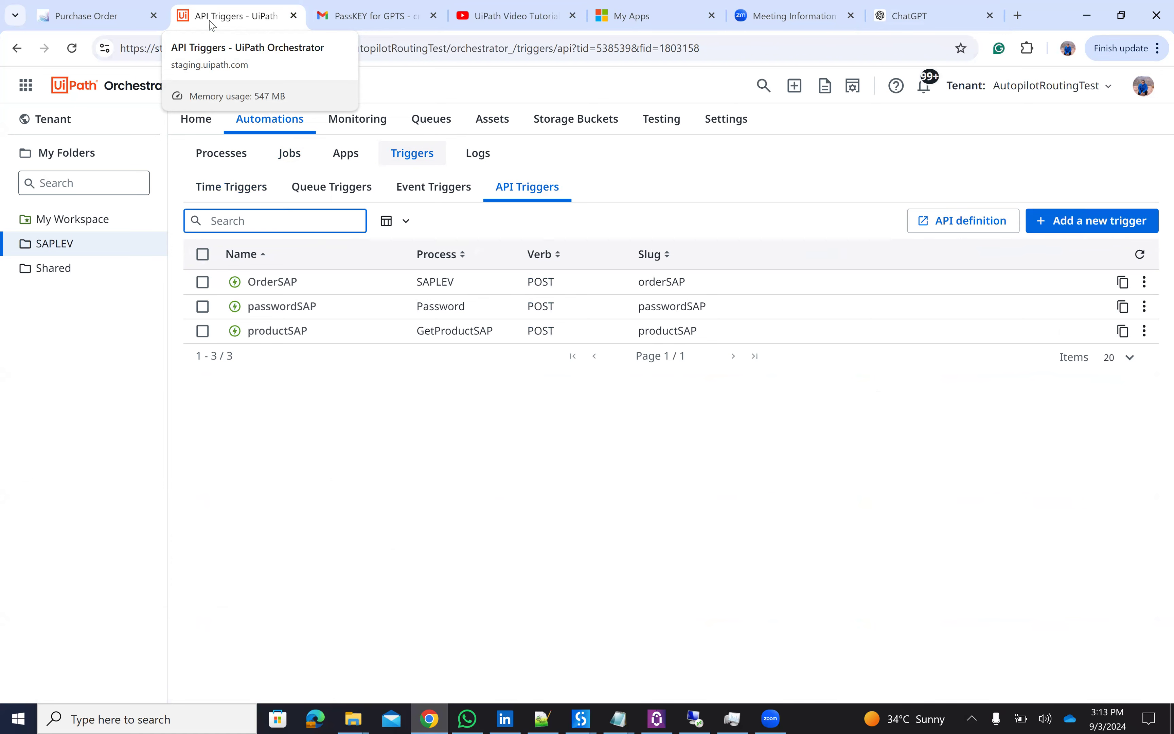
click(533, 18)
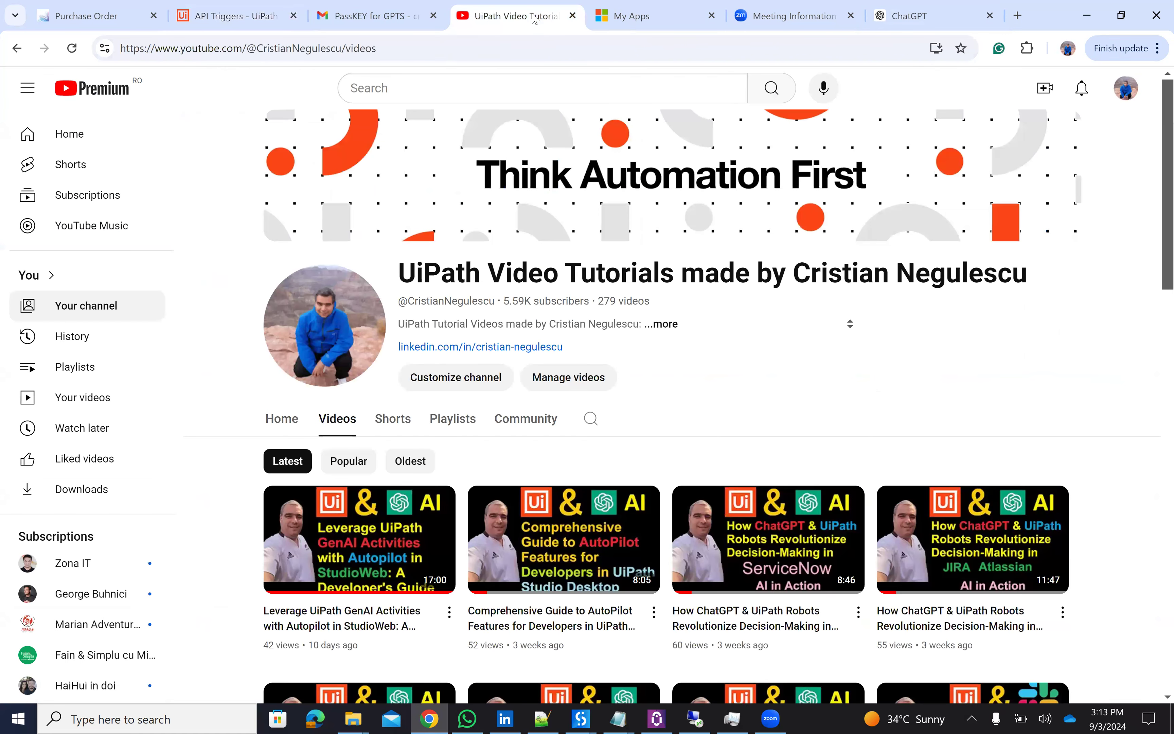
- Browse the channel's tutorial videos, then bring up the SRC_BAPI_PO_CREATE1 workflow in UiPath Studio
scroll(769, 305, down, 6)
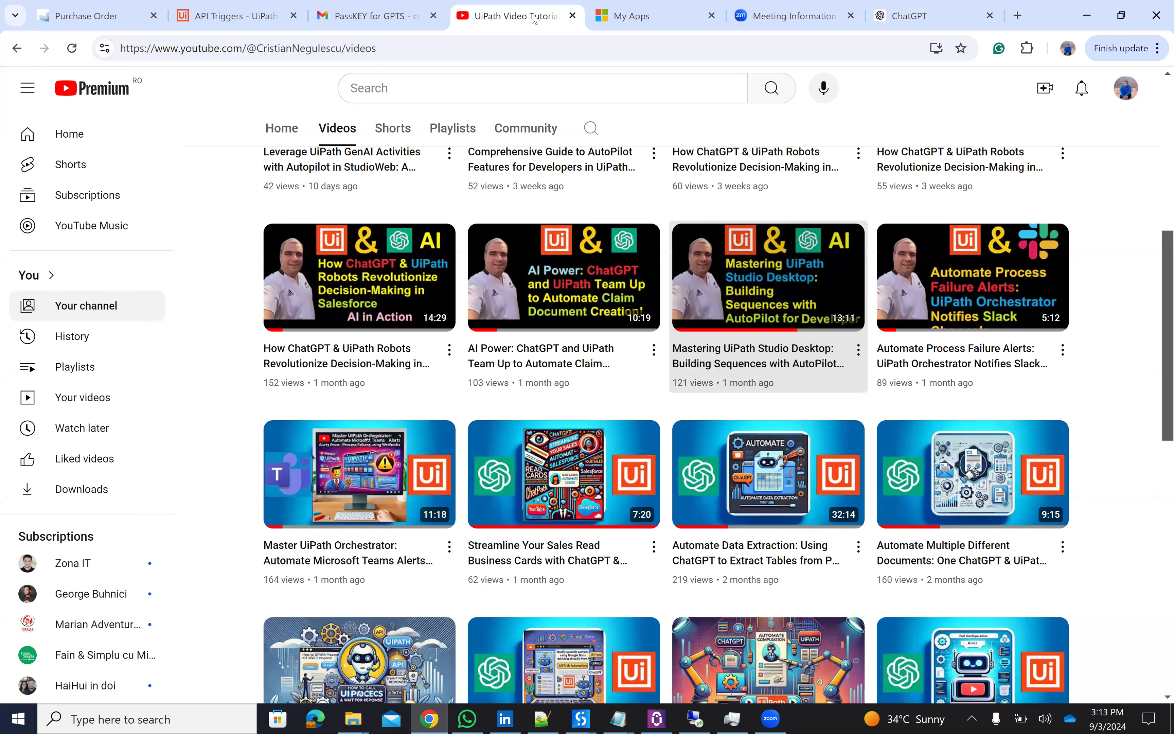
scroll(768, 306, down, 2)
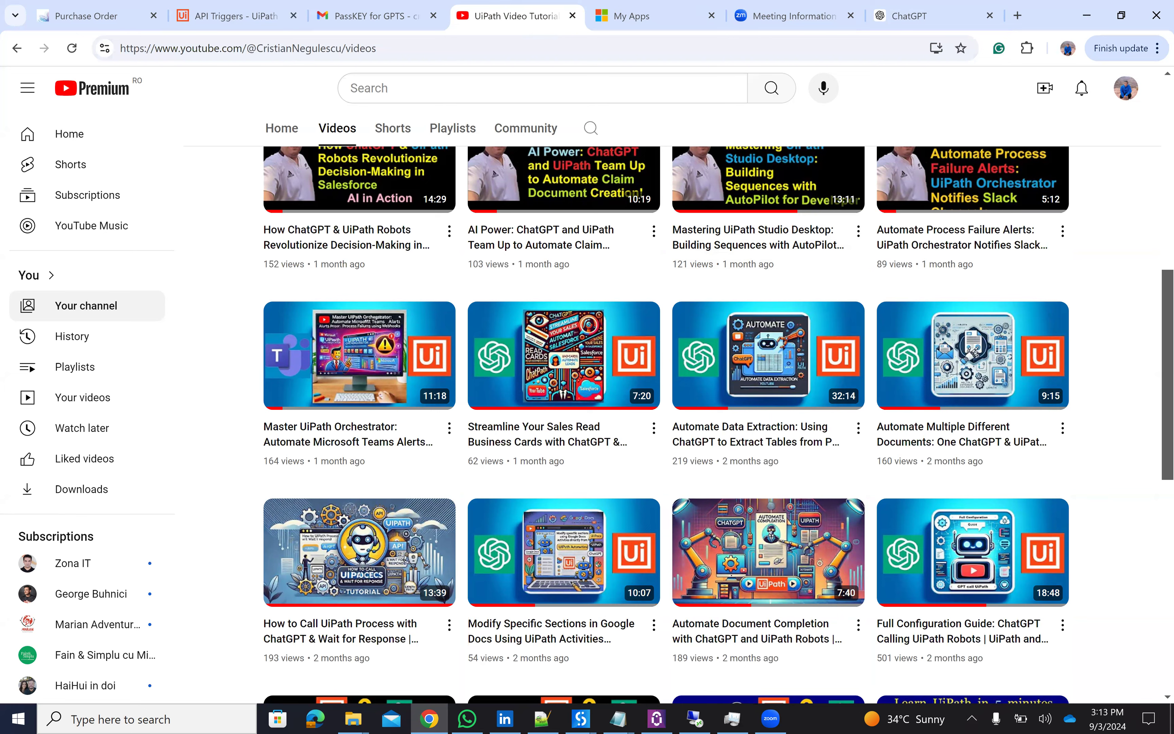
click(656, 715)
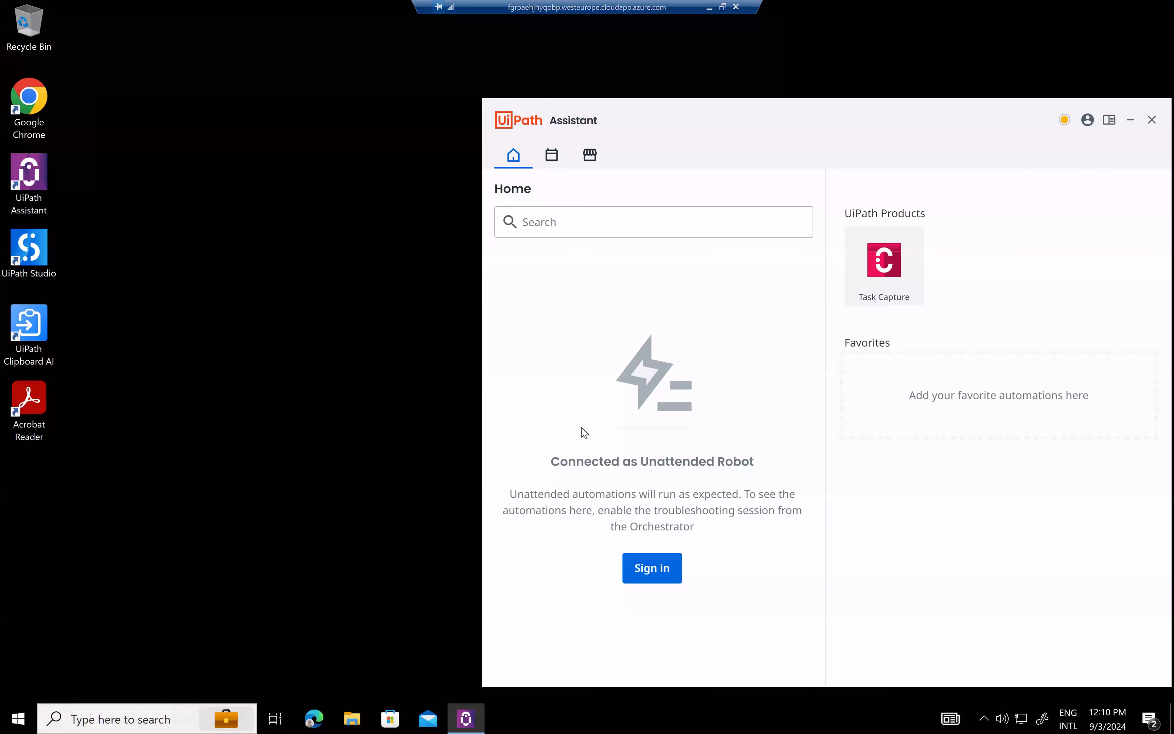
click(708, 8)
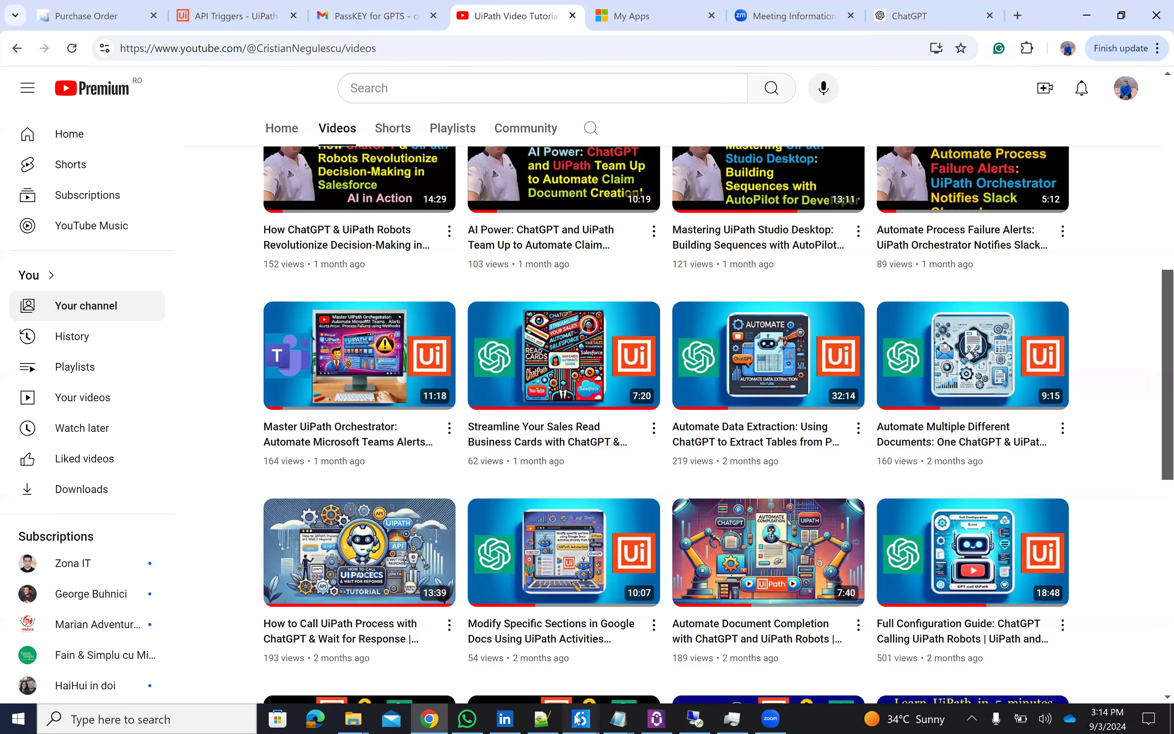
mouse_move(577, 717)
click(699, 632)
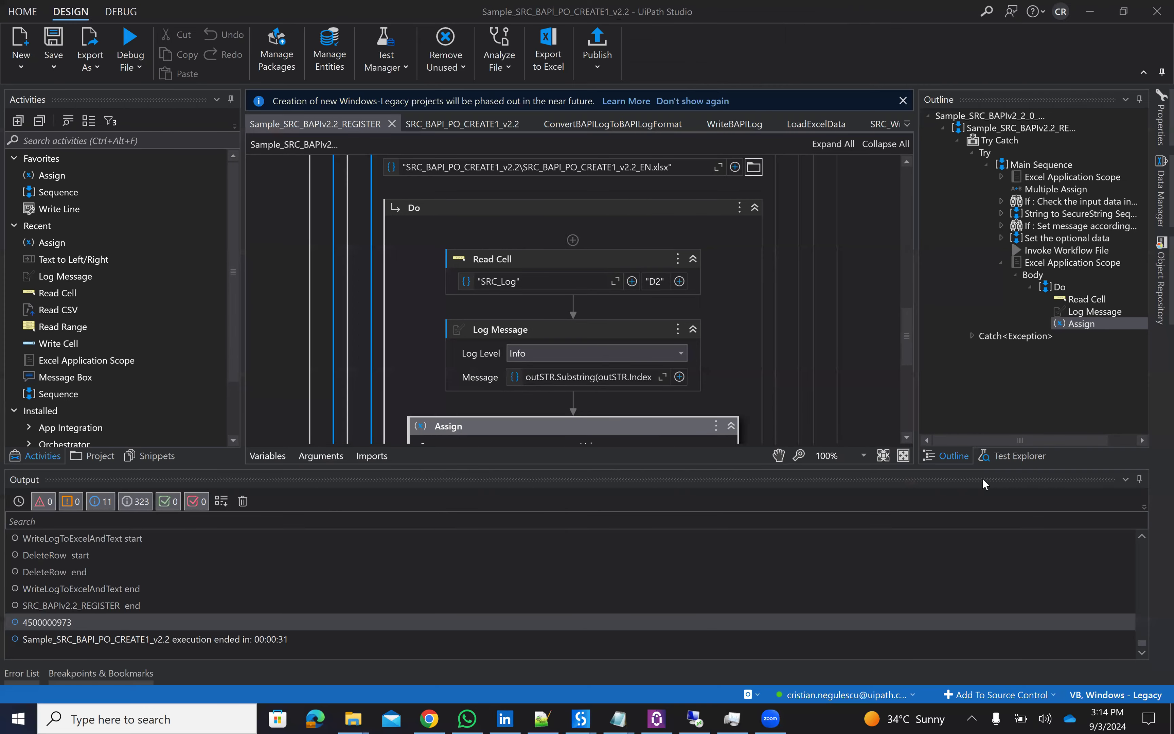
- Auto-hide the Output panel, scroll to the top of the REGISTER workflow, then return to Chrome
click(1141, 480)
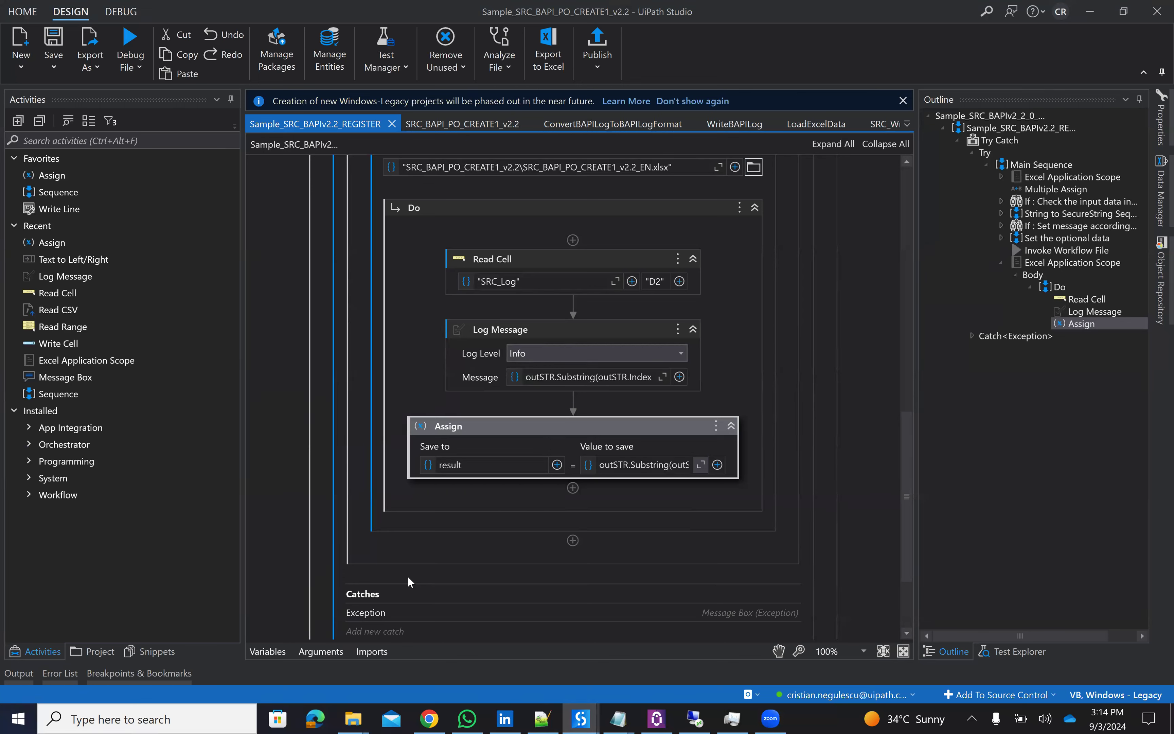
scroll(407, 577, up, 5)
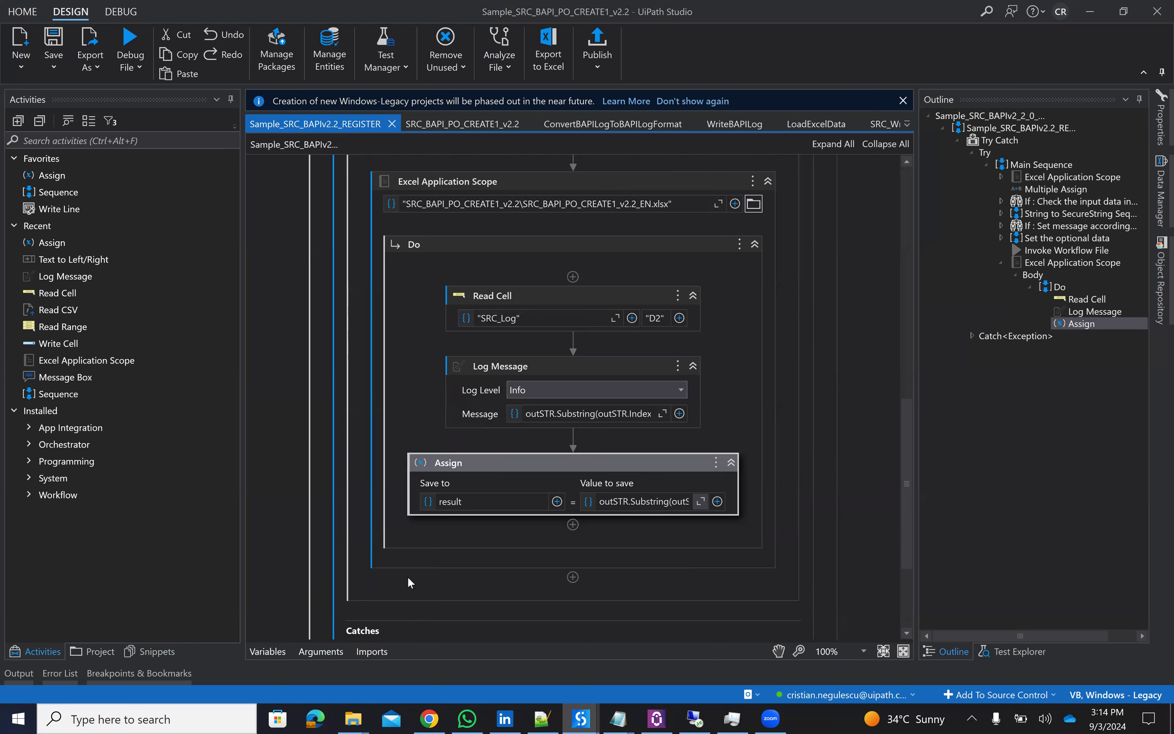
scroll(406, 577, up, 10)
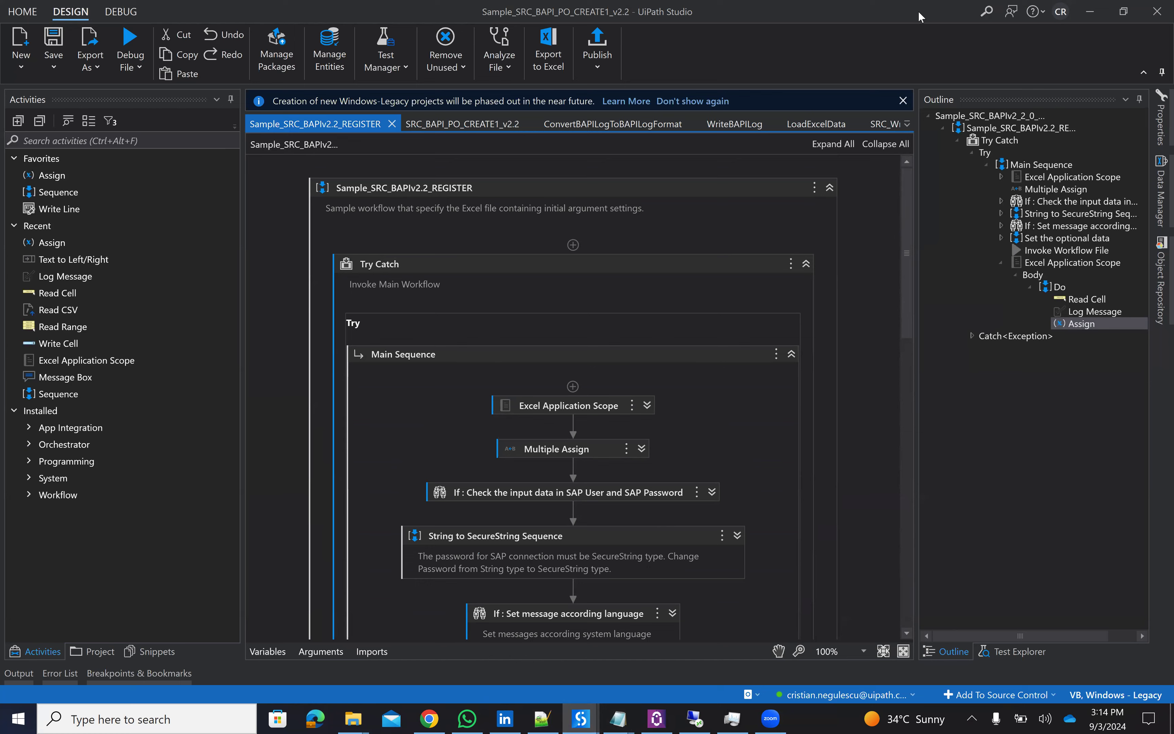
key(alt+Tab)
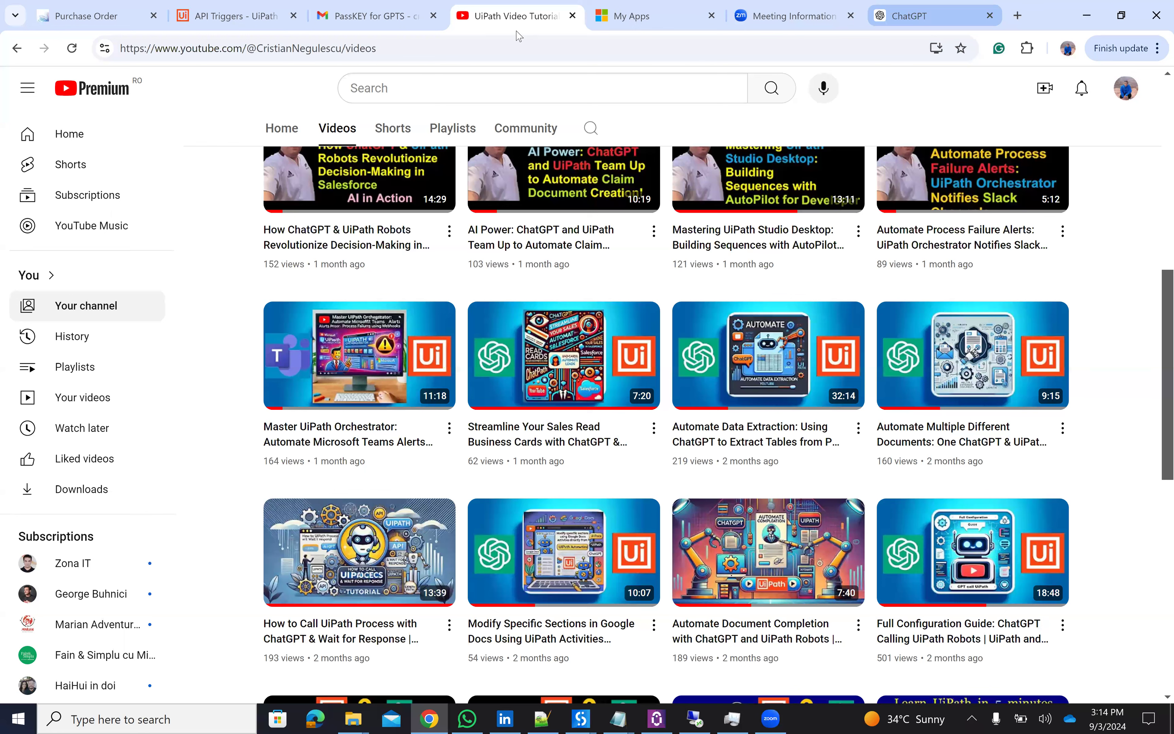
scroll(469, 246, up, 3)
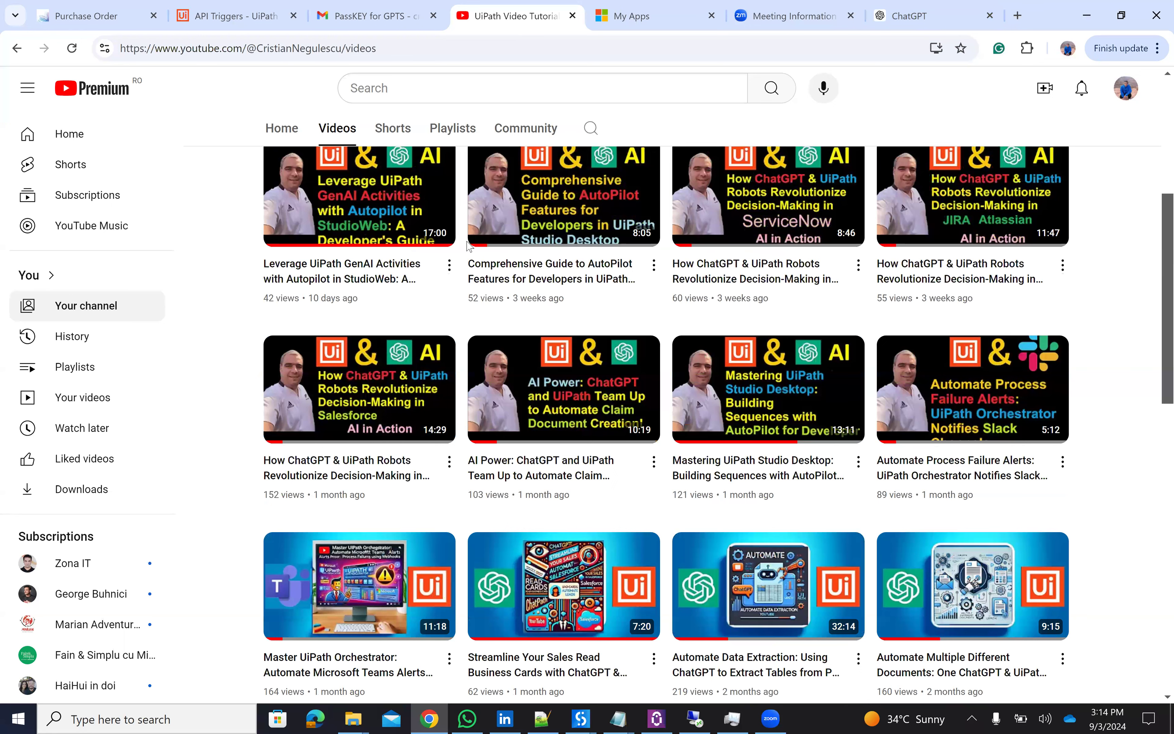
scroll(469, 245, up, 5)
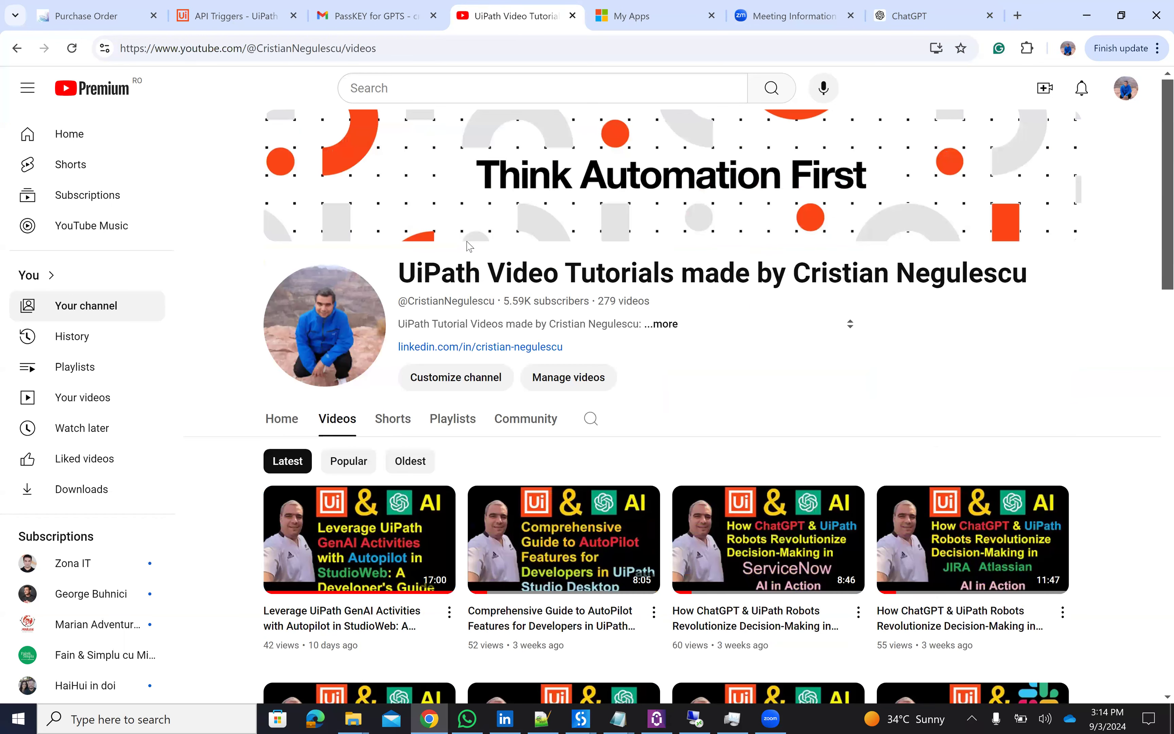